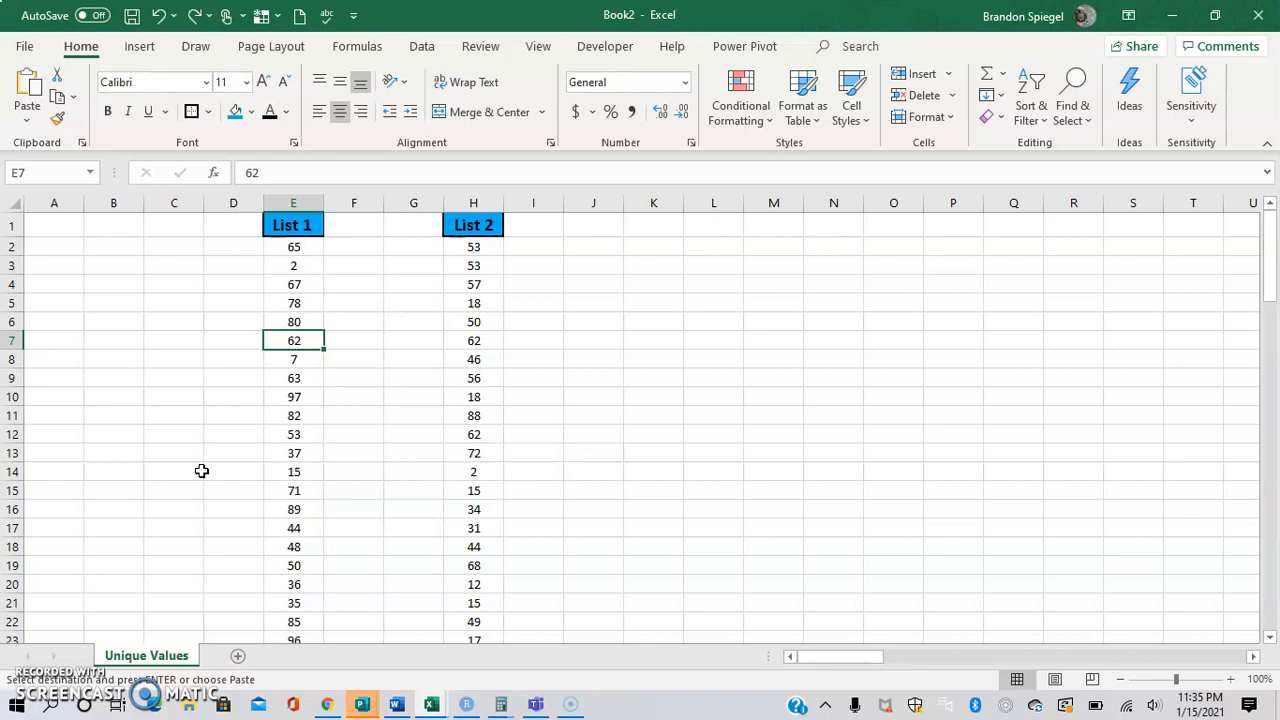
Cancel the pending copy and return to the List 1 header in E1.
key("ctrl+Down")
key("Up")
key("Escape")
key("Up")
key("ctrl+Up")
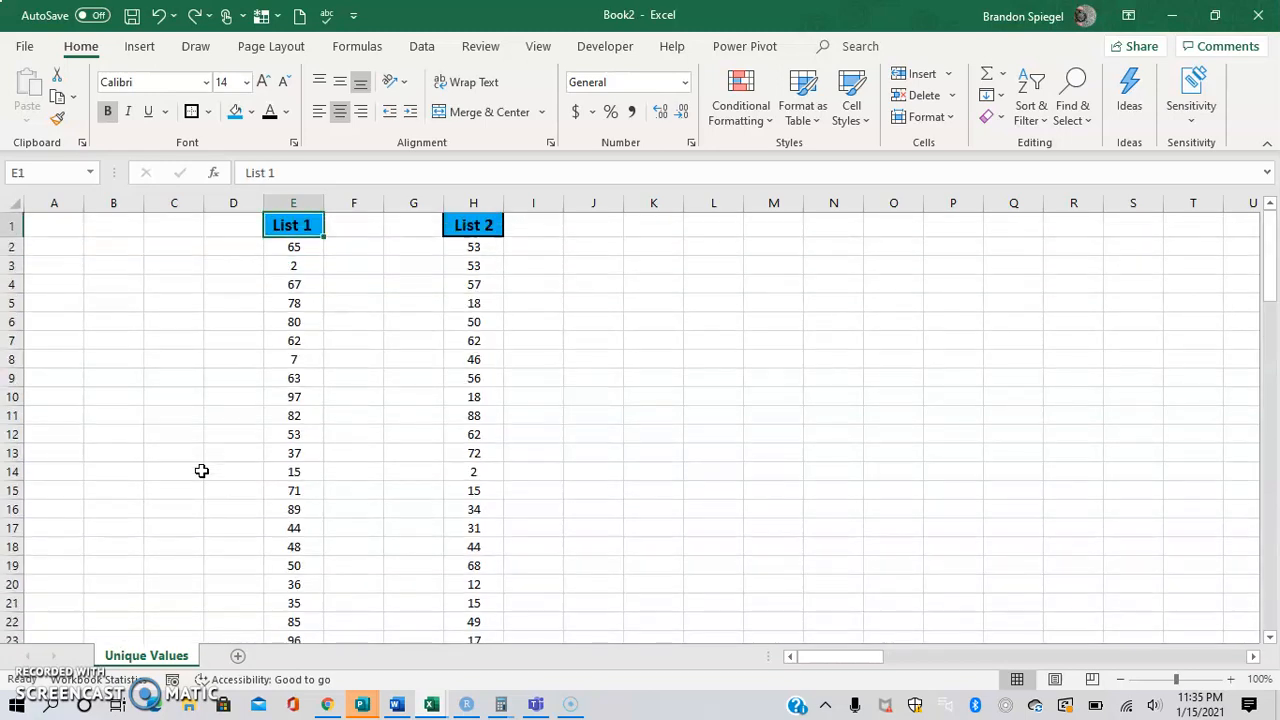
Apply conditional formatting to E2:H101 that highlights unique values with Light Red Fill with Dark Red Text.
key("Down")
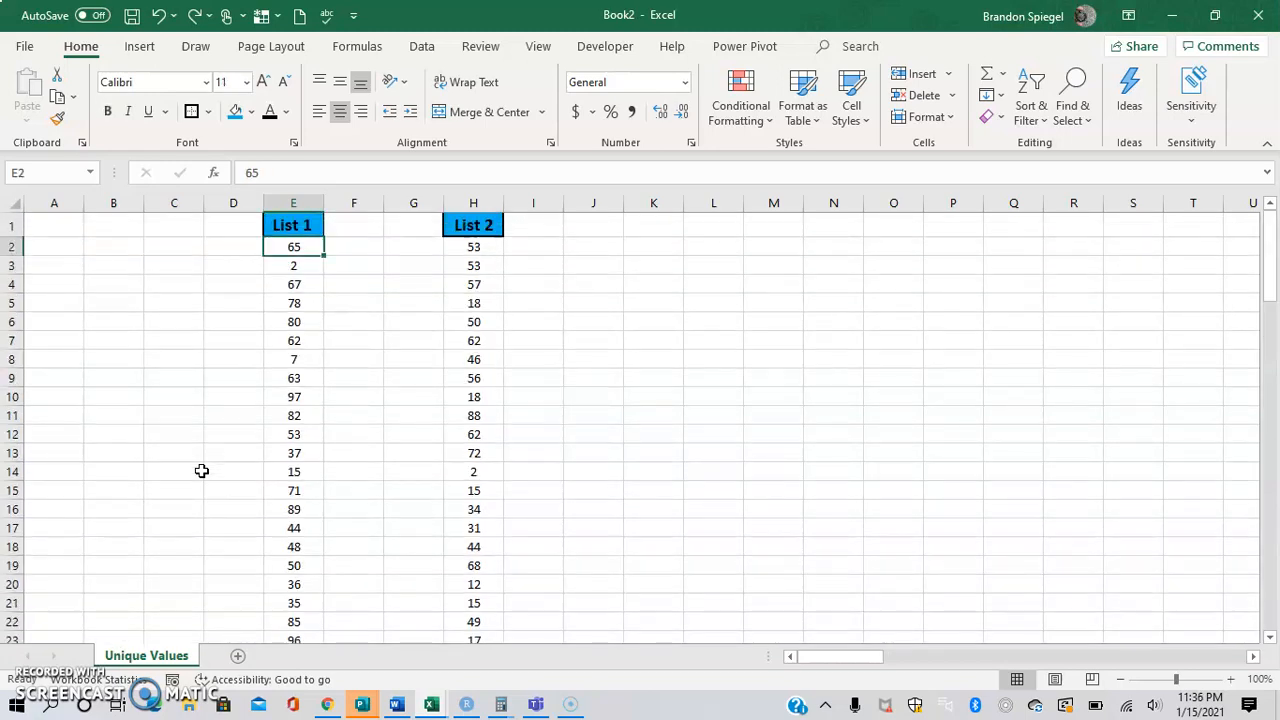
key("ctrl+shift+Down")
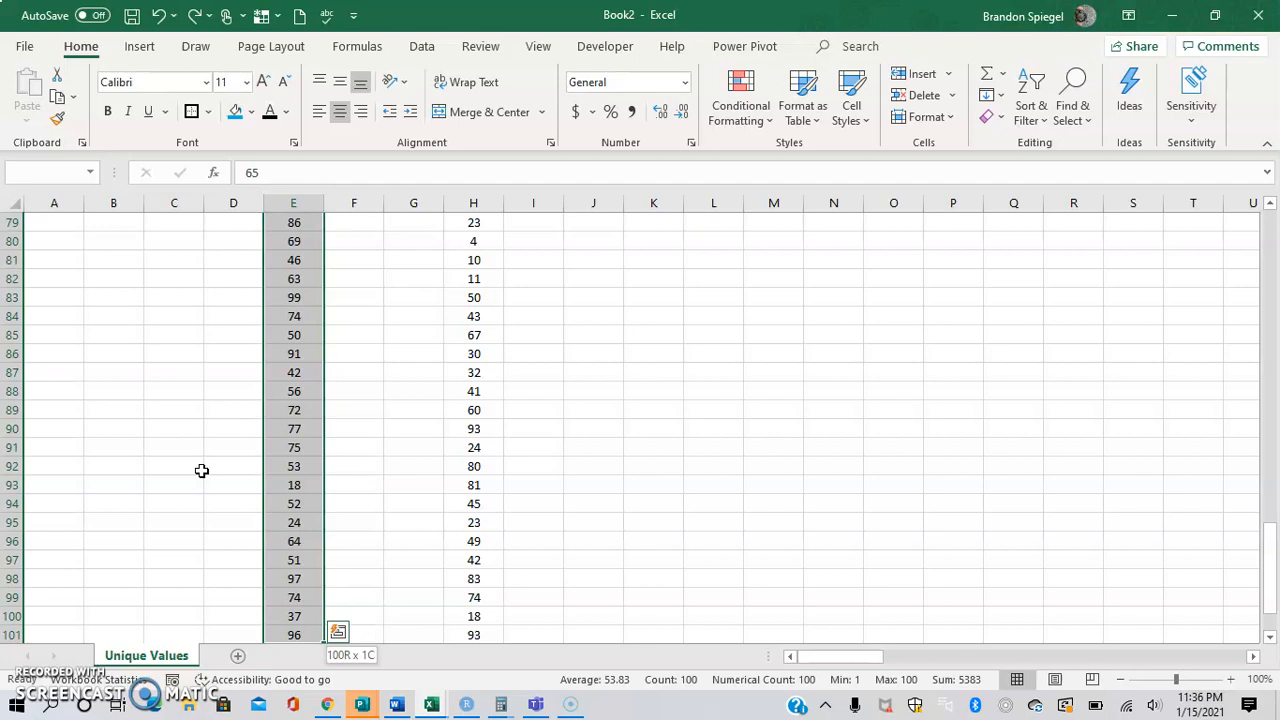
key("shift+Right")
key("shift+Right")
key("shift+Right")
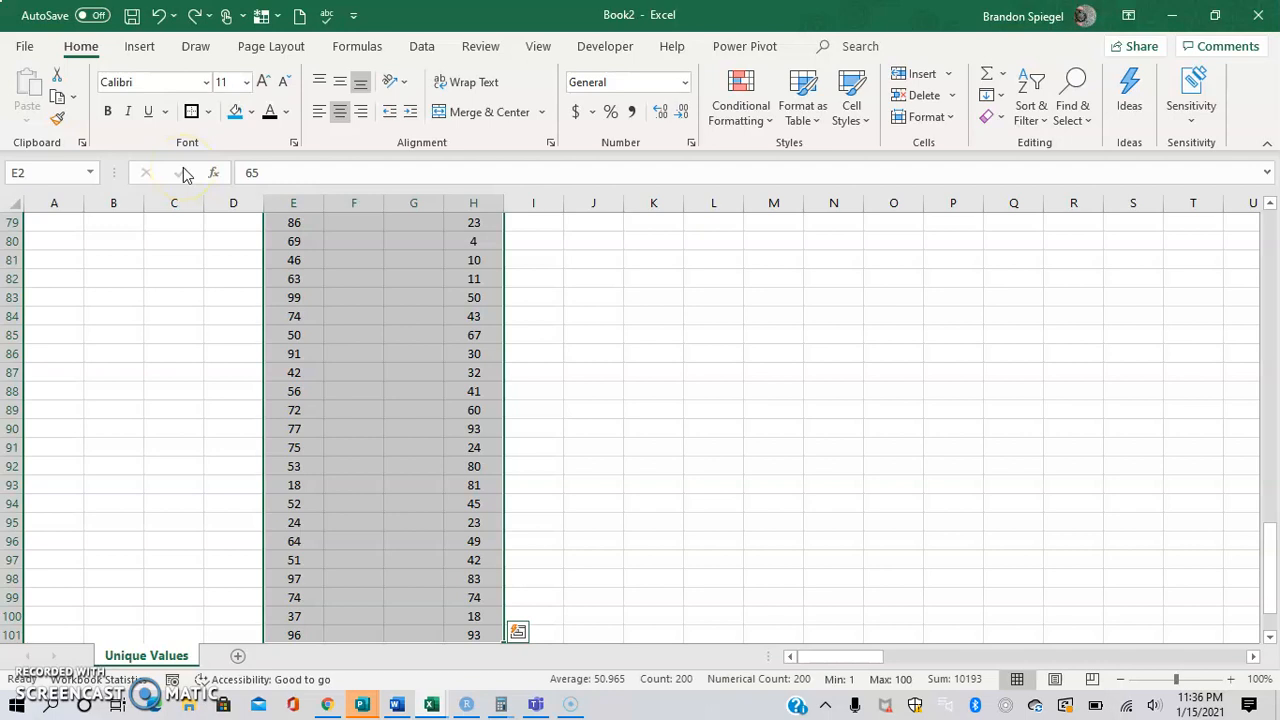
left_click(760, 118)
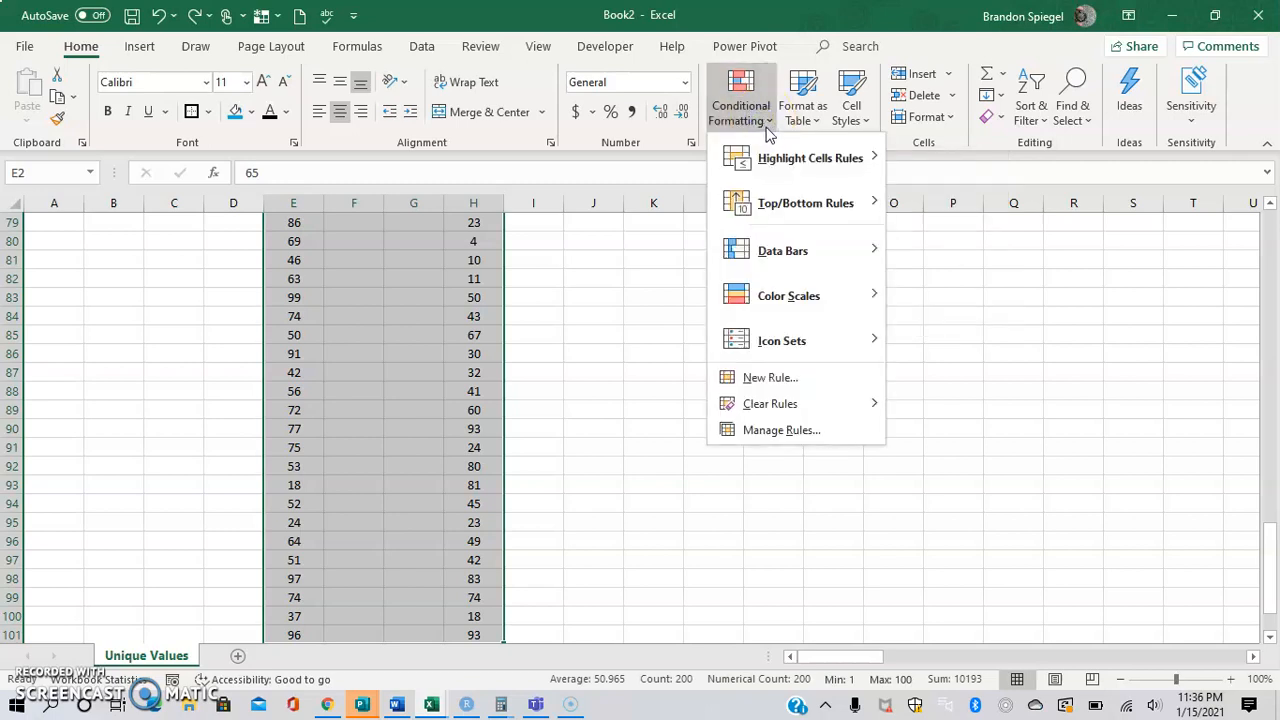
mouse_move(776, 155)
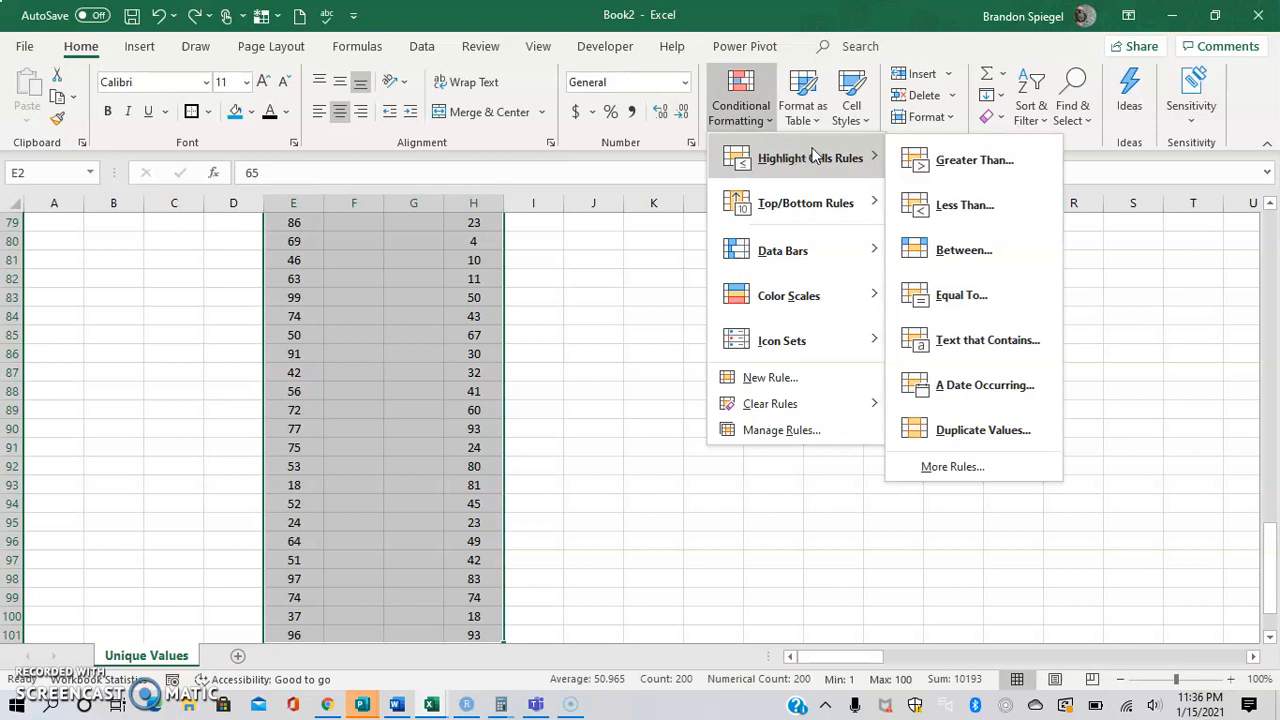
left_click(952, 428)
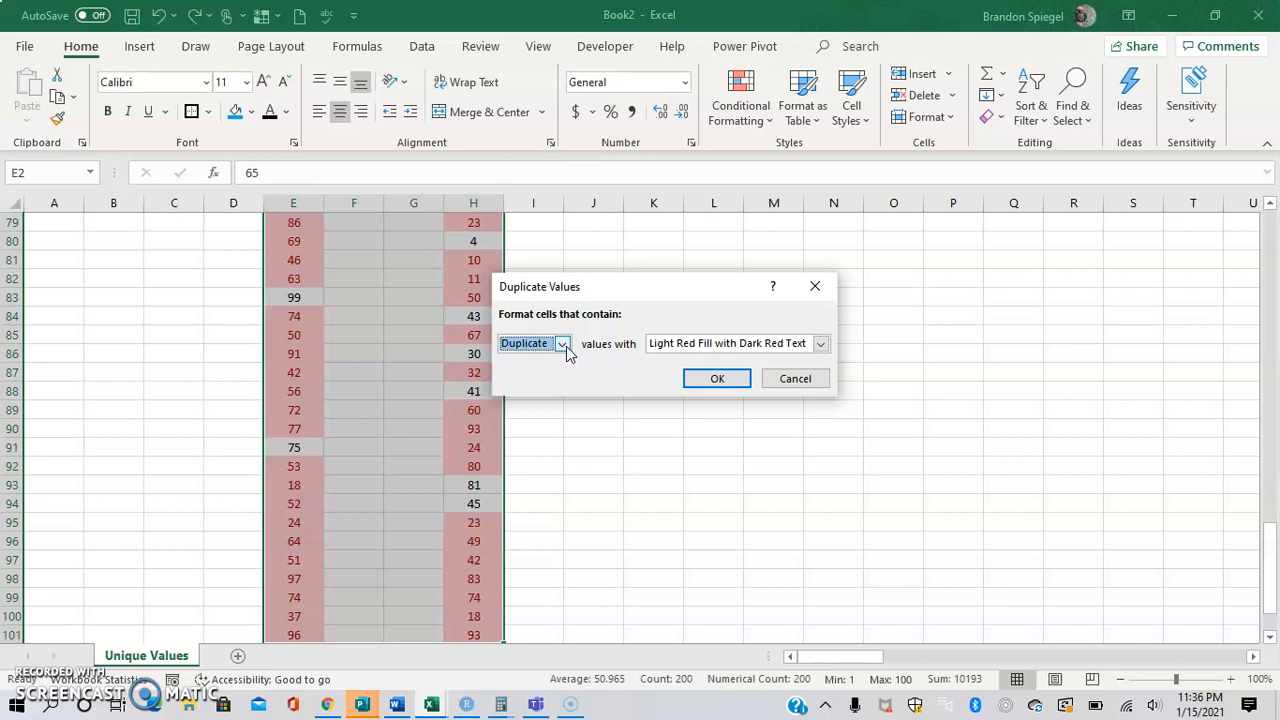
left_click(563, 344)
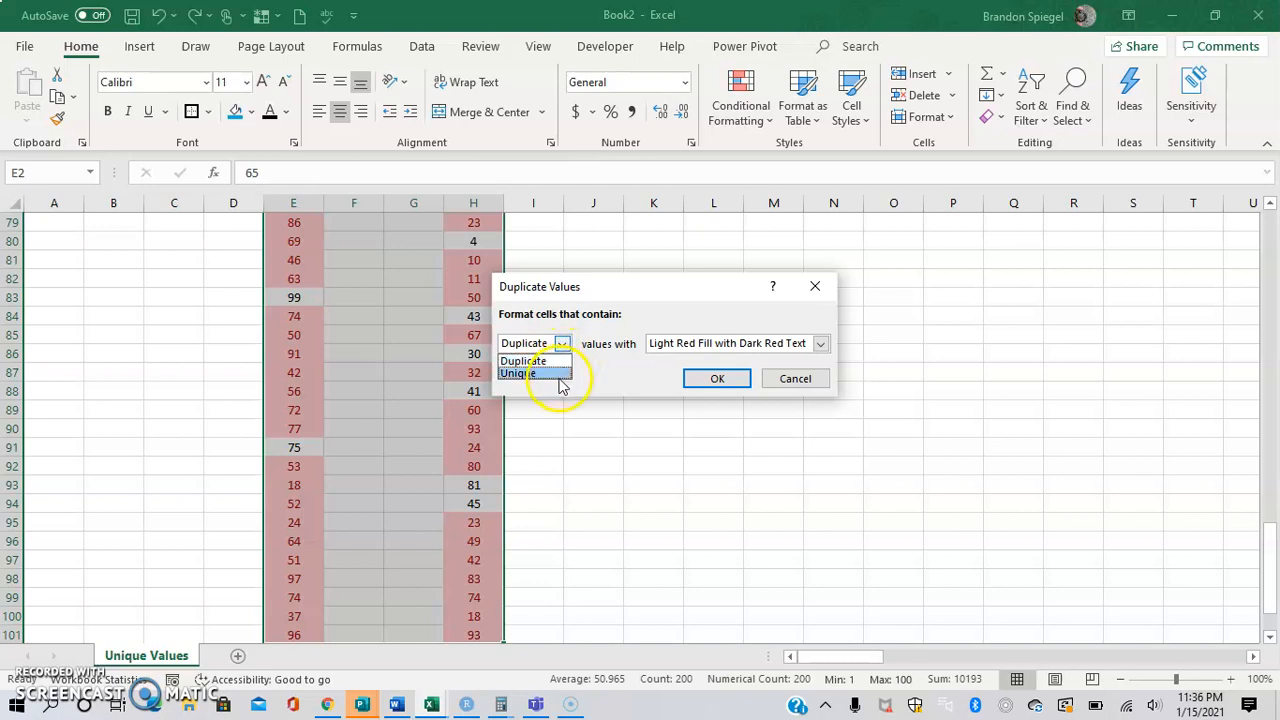
left_click(545, 376)
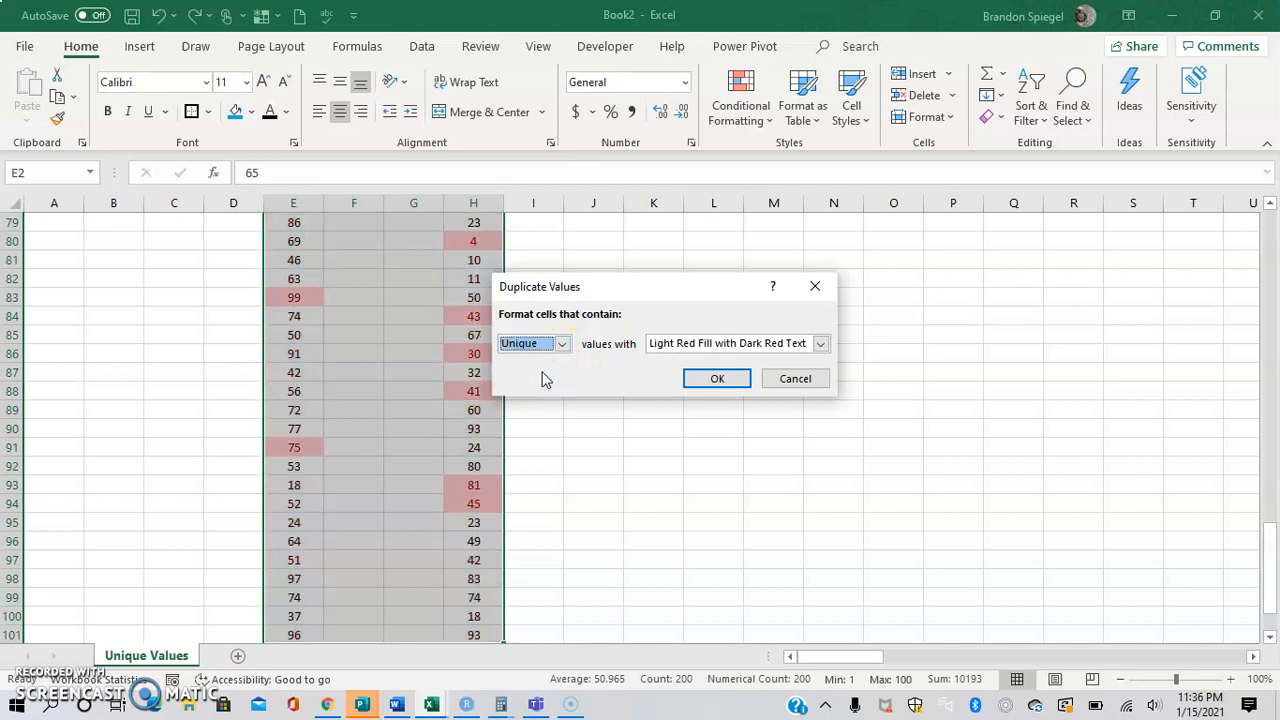
left_click(712, 379)
left_click(397, 287)
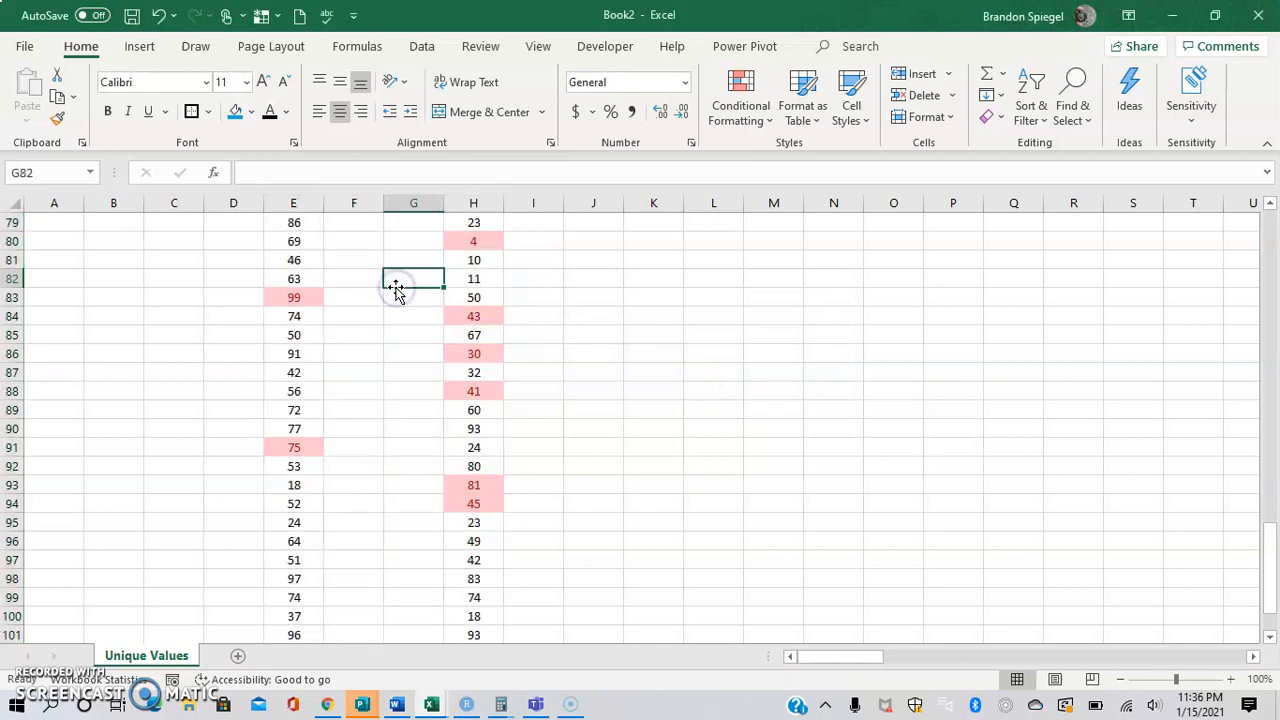
Look through both lists from the first row to the last to examine which values are highlighted as unique.
key("ctrl+Left")
key("ctrl+Up")
key("Down")
key("Down")
key("Down")
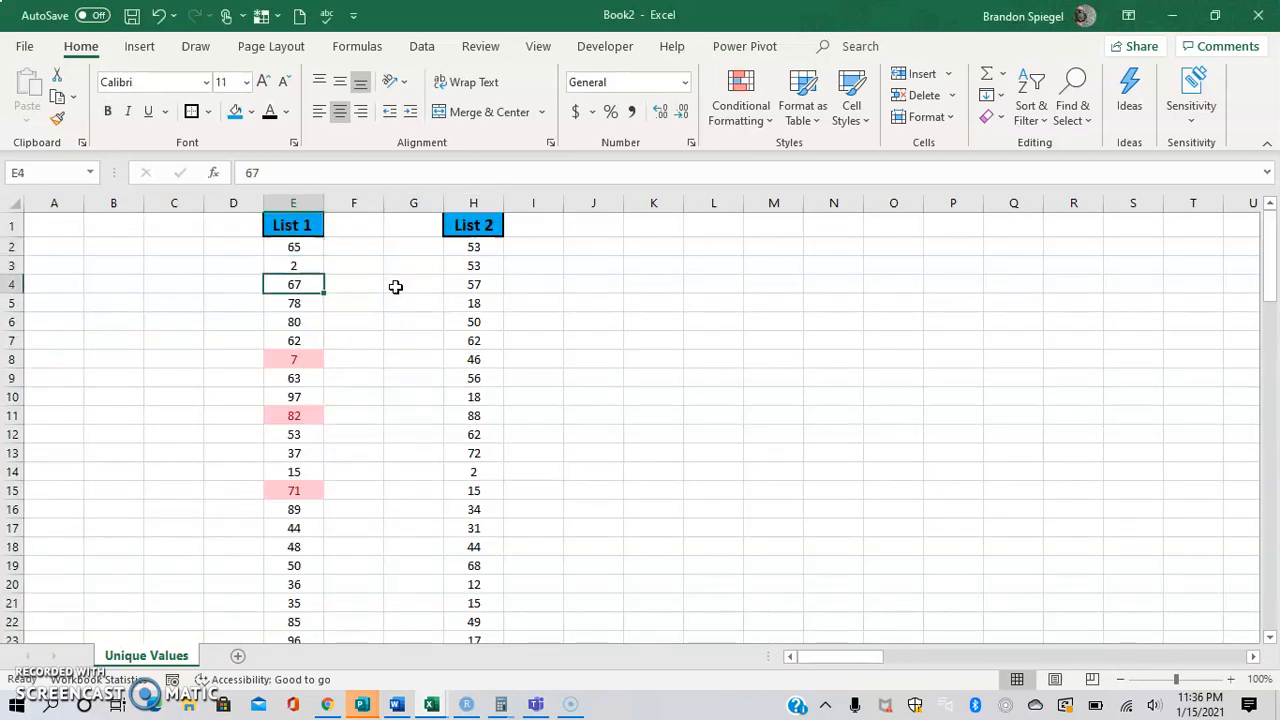
key("Down")
key("Down")
key("Down")
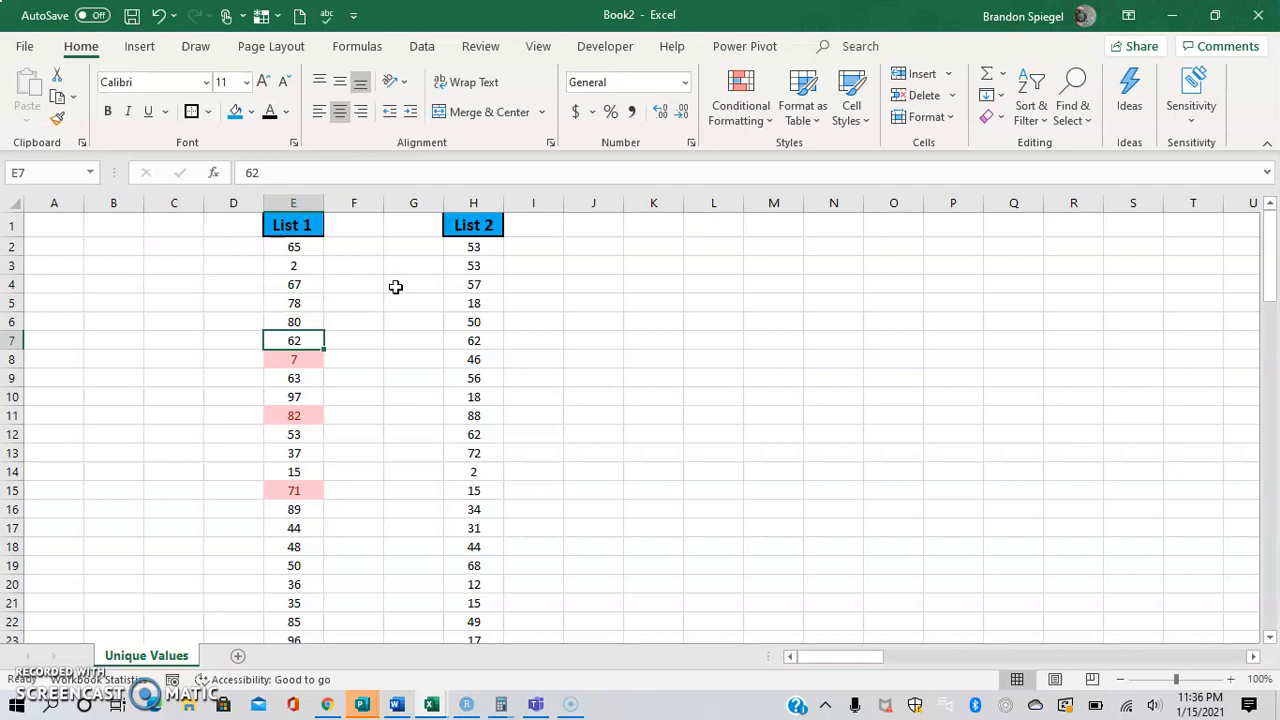
key("Down")
key("Down")
key("Down")
key("Down")
key("Down")
key("Down")
key("Down")
key("Down")
key("Down")
key("Down")
key("Down")
key("Down")
key("Down")
key("Down")
key("Down")
key("Down")
key("Down")
key("Down")
key("Down")
key("Down")
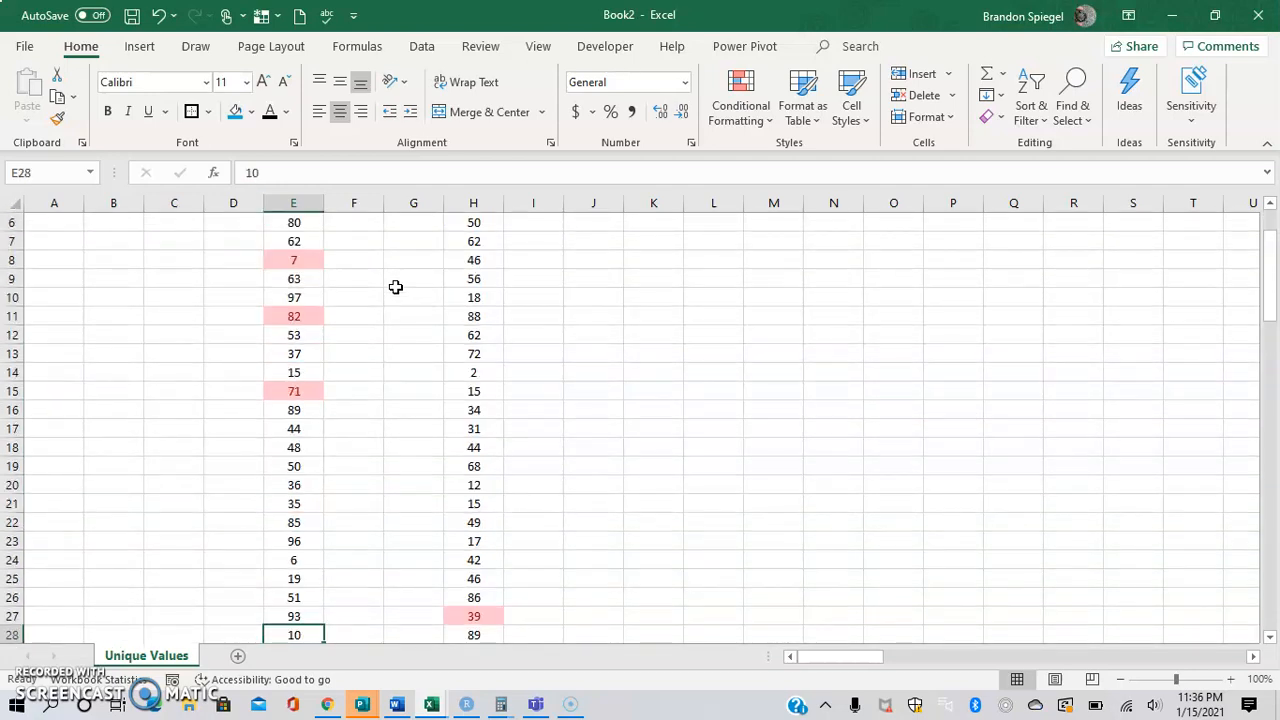
key("Down")
key("Down")
key("Down")
key("Down")
key("Down")
key("Down")
key("Down")
key("Down")
key("Down")
key("Down")
key("Down")
key("Down")
key("Down")
key("Down")
key("Down")
key("Down")
key("Down")
key("Down")
key("Down")
key("Down")
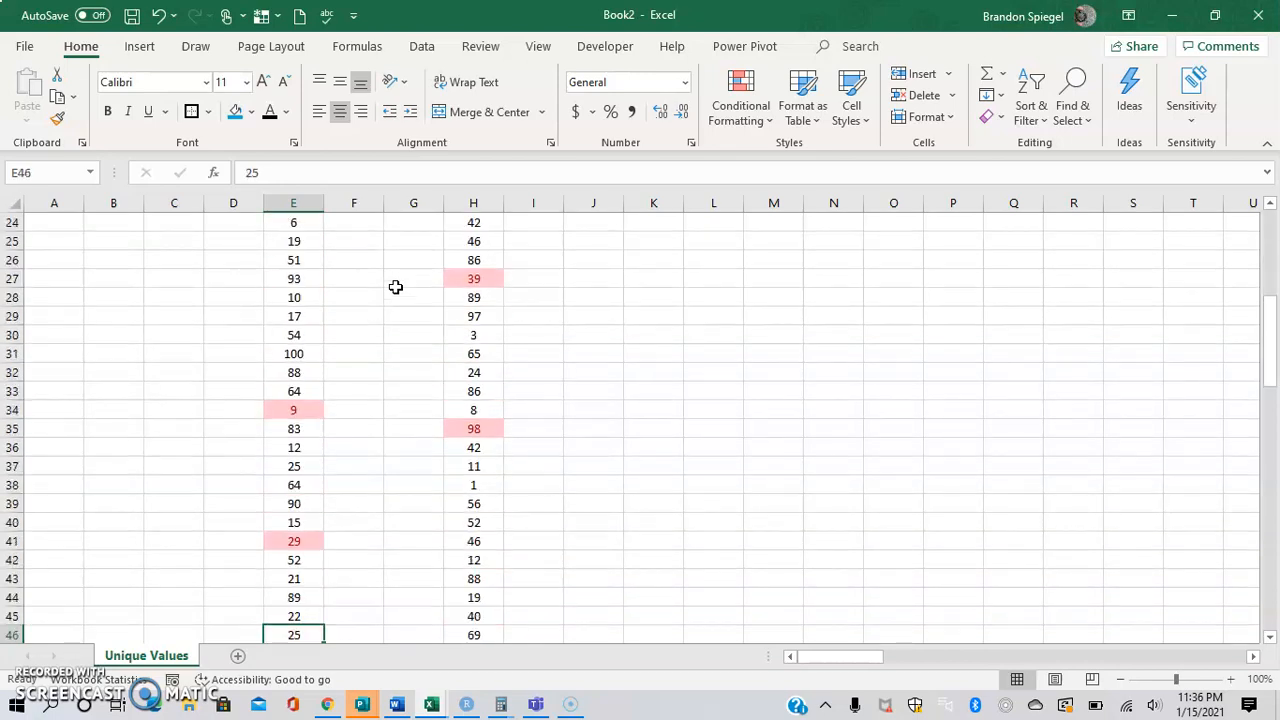
key("Down")
key("Down")
key("Down")
key("Down")
key("Down")
key("Down")
key("Down")
key("Down")
key("Down")
key("Down")
key("Down")
key("Down")
key("Down")
key("Down")
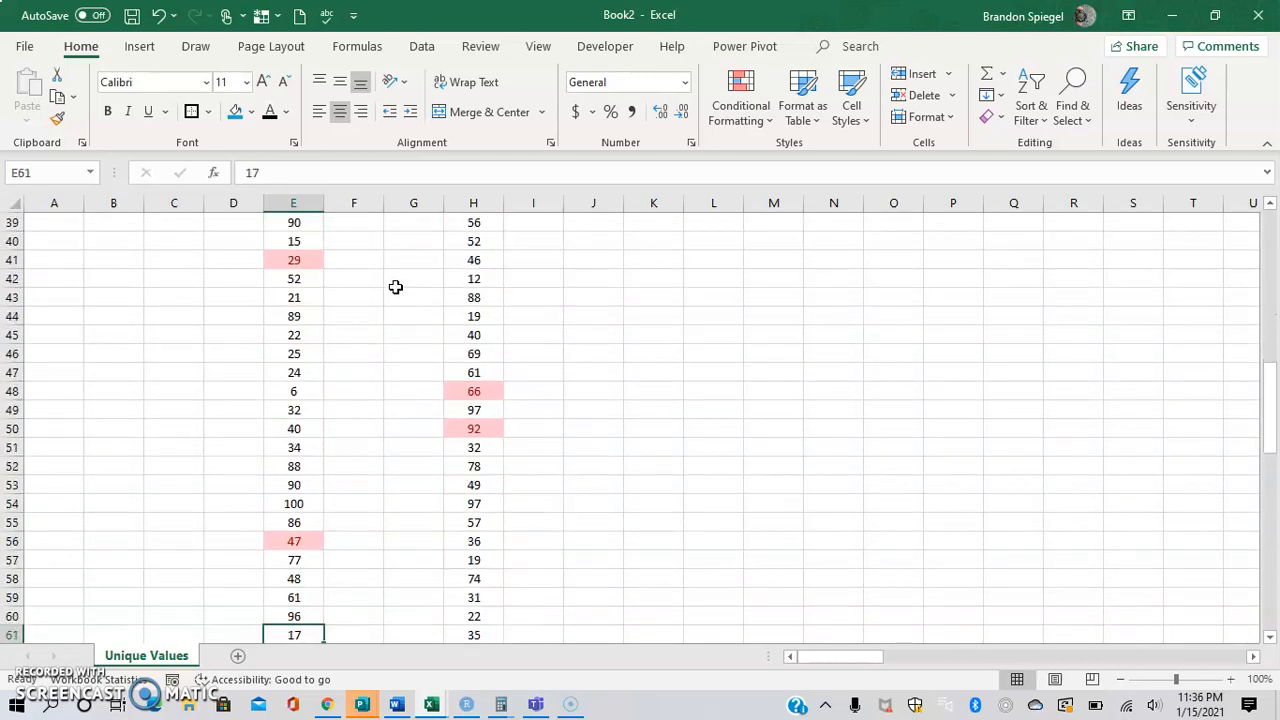
key("Down")
key("Down")
key("Down")
key("Down")
key("Down")
key("Down")
key("Down")
key("Down")
key("Down")
key("Down")
key("Down")
key("Down")
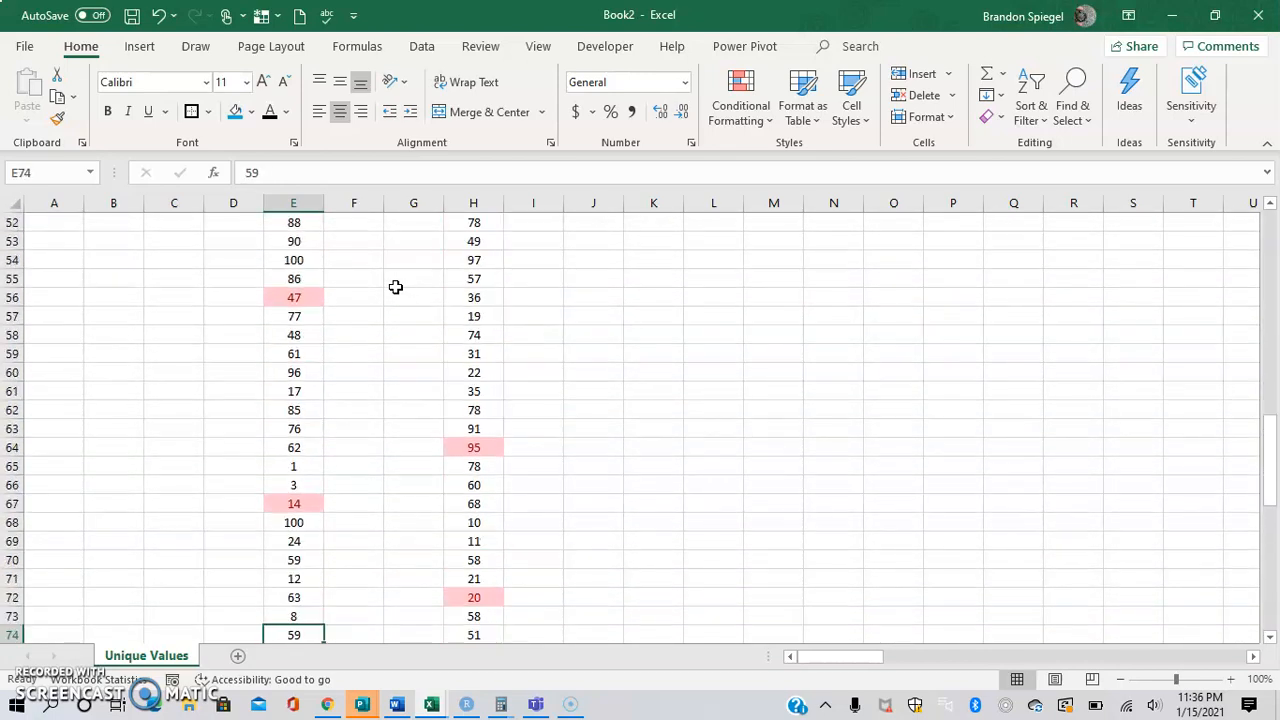
key("Down")
key("Down")
key("Down")
key("Down")
key("Down")
key("Down")
key("Down")
key("Down")
key("Down")
key("Down")
key("Down")
key("Down")
key("Down")
key("Down")
key("Down")
key("Down")
key("Down")
key("Down")
key("Down")
key("Down")
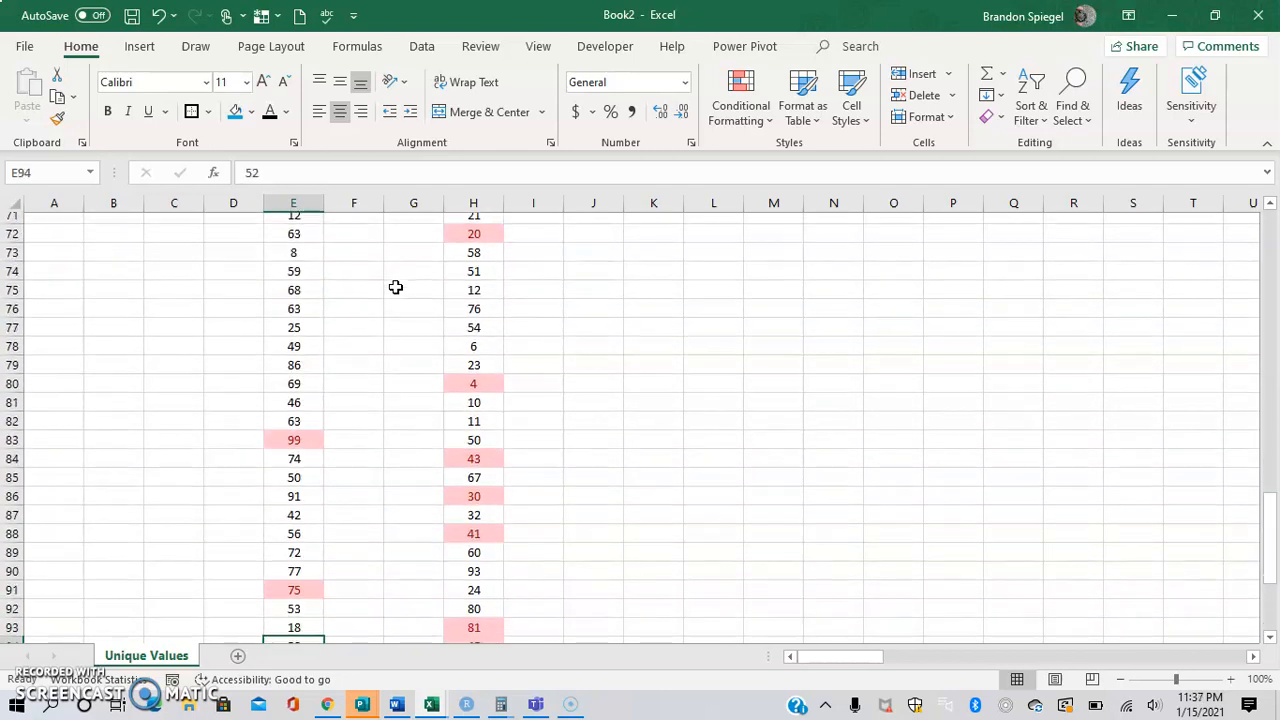
key("Down")
key("Down")
key("Down")
key("Down")
key("Down")
key("Down")
key("Down")
key("Down")
key("Down")
key("Down")
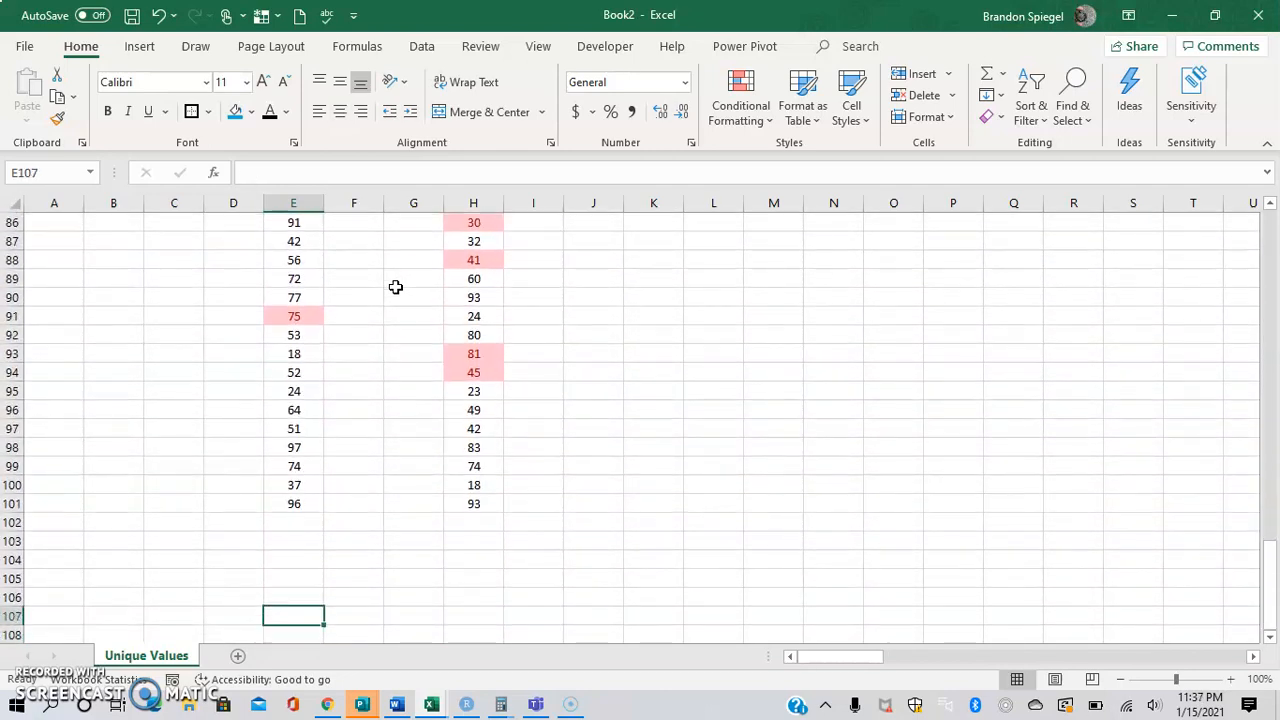
key("Up")
key("Up")
key("Up")
key("Up")
key("Up")
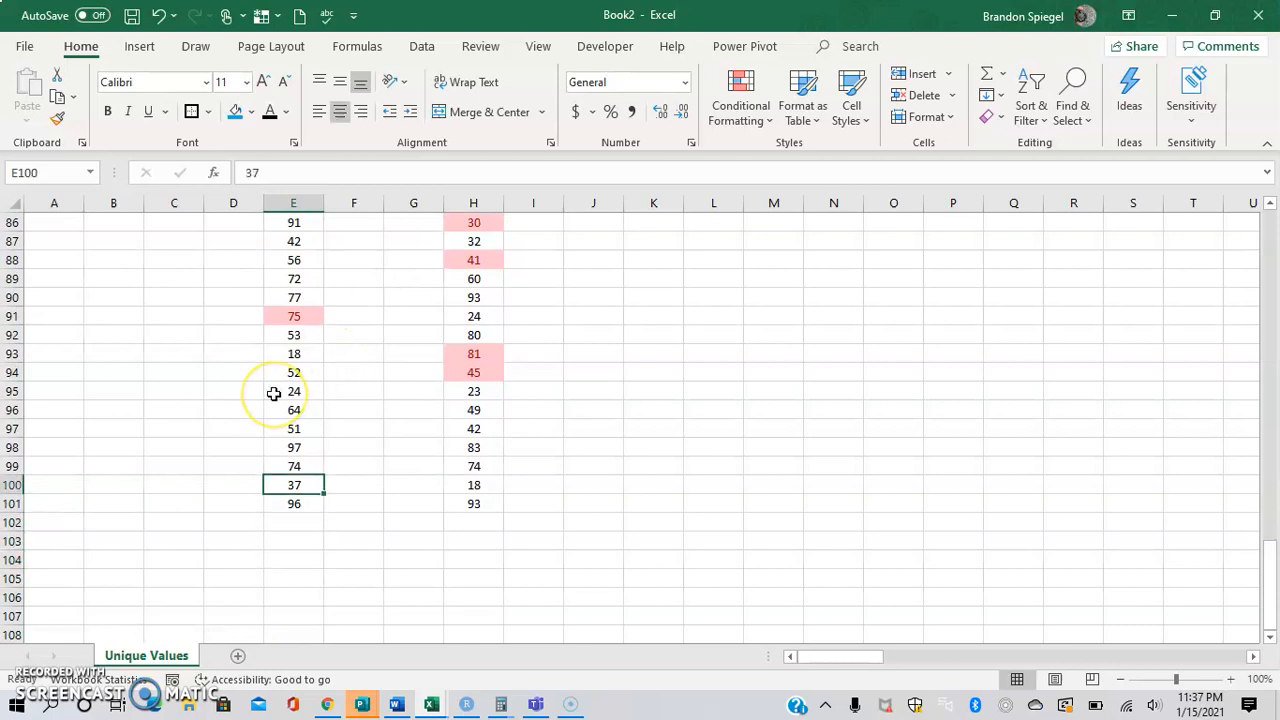
Copy the List 1 values from E2:E101 into column D, starting at D2.
key("ctrl+Up")
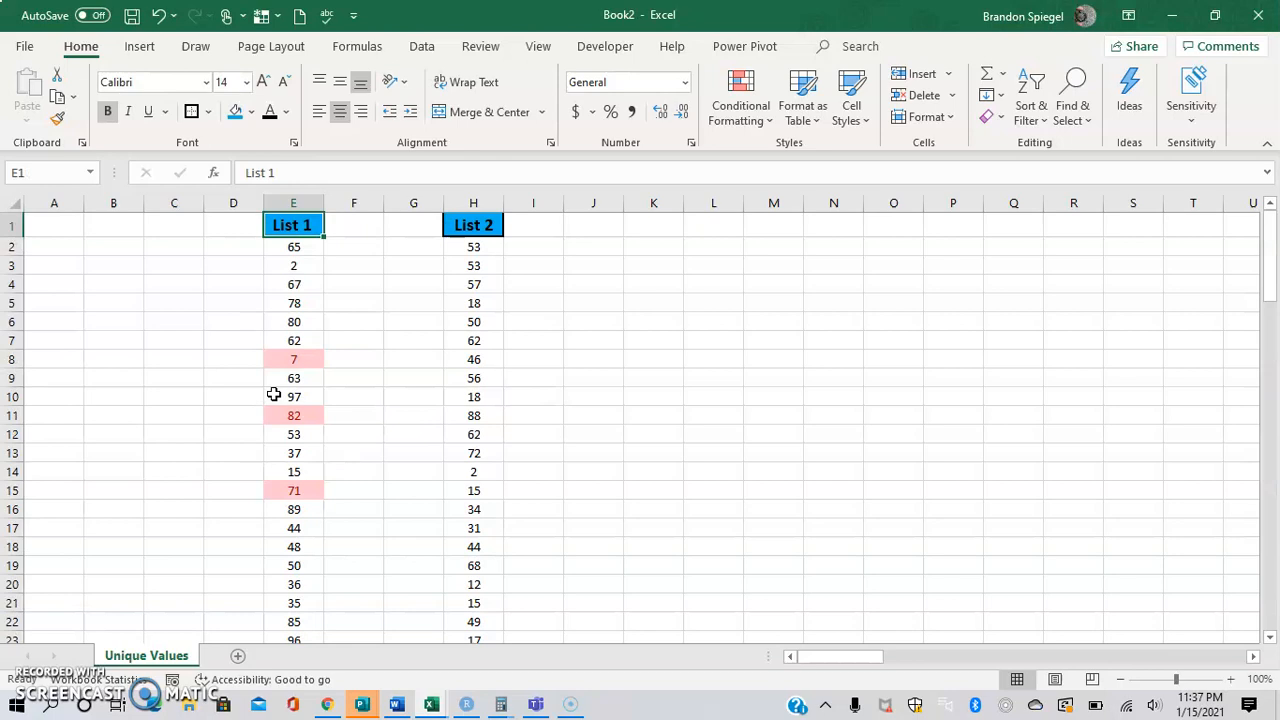
key("Down")
key("ctrl+shift+Down")
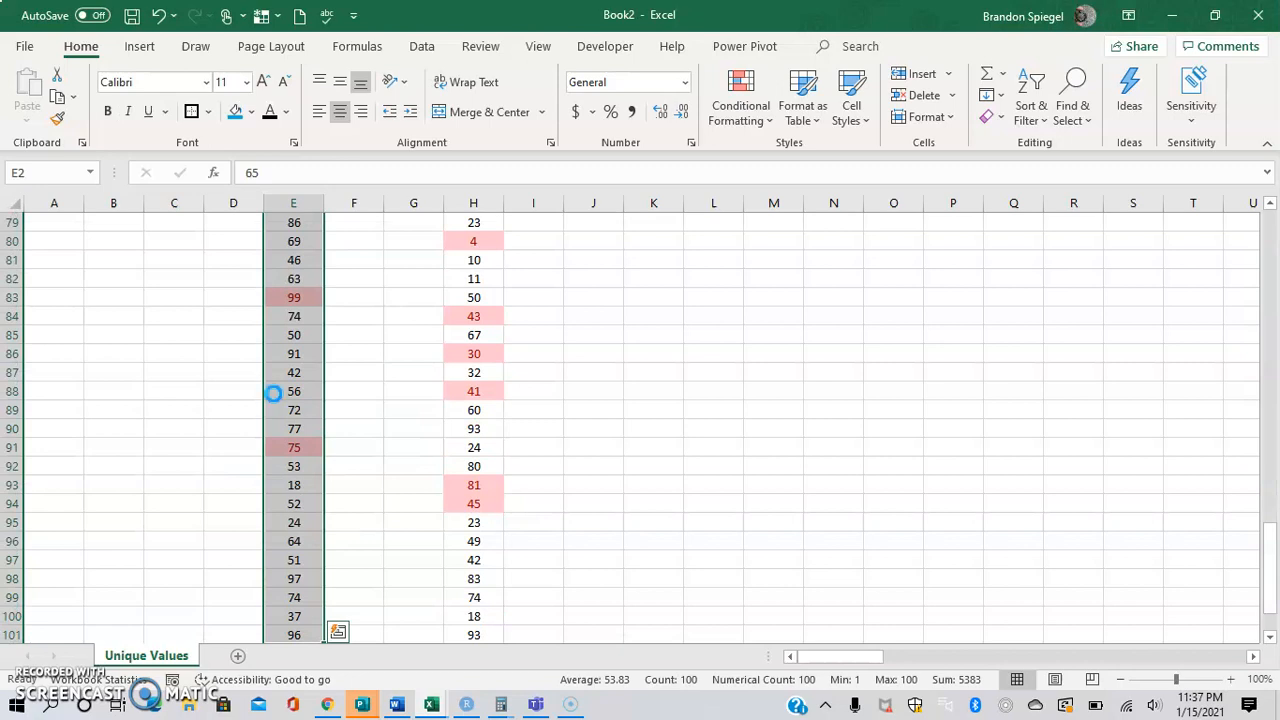
key("ctrl+c")
key("Left")
key("ctrl+v")
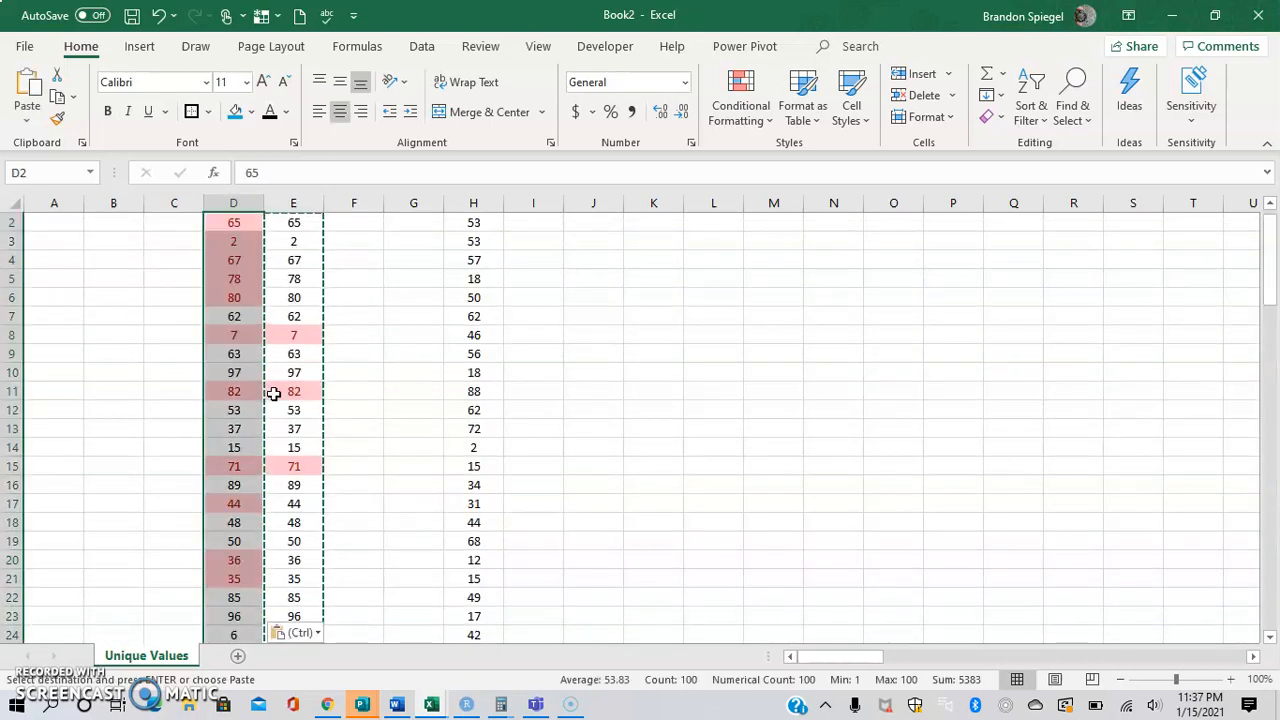
key("Escape")
key("Up")
key("Down")
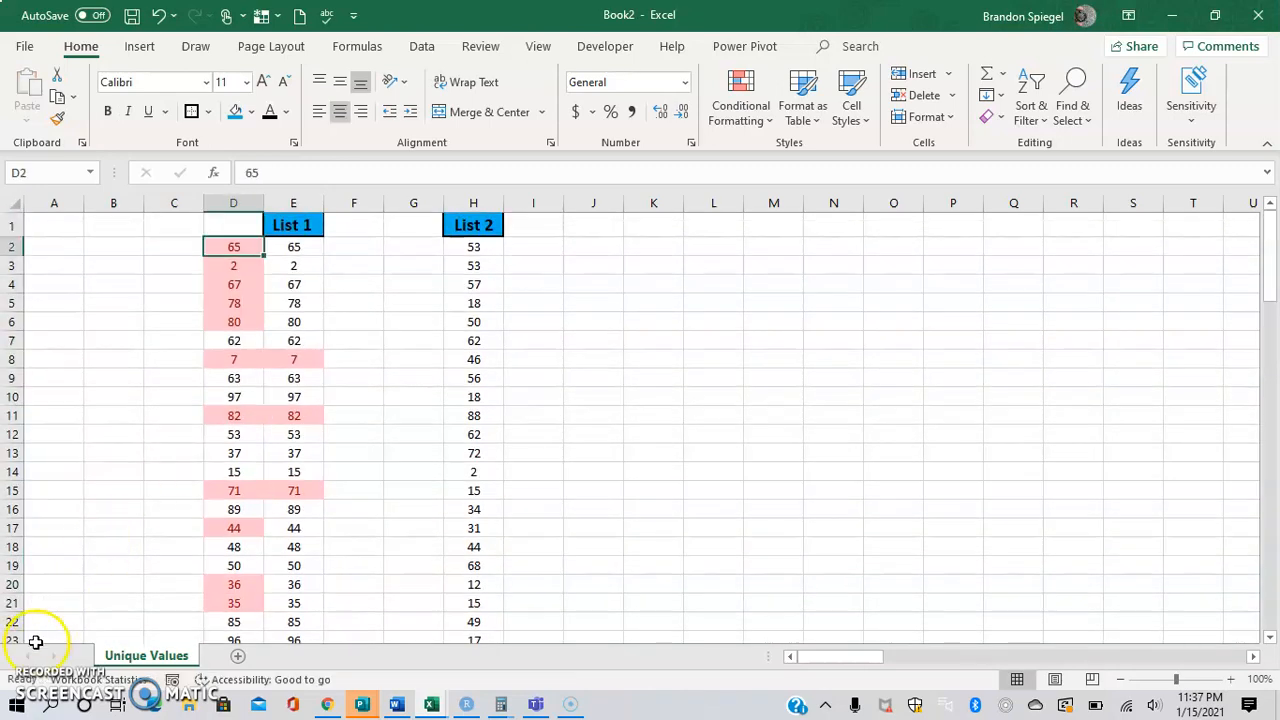
Clear the conditional formatting rules from the copied List 1 values in D2:D101 only.
left_click(242, 249)
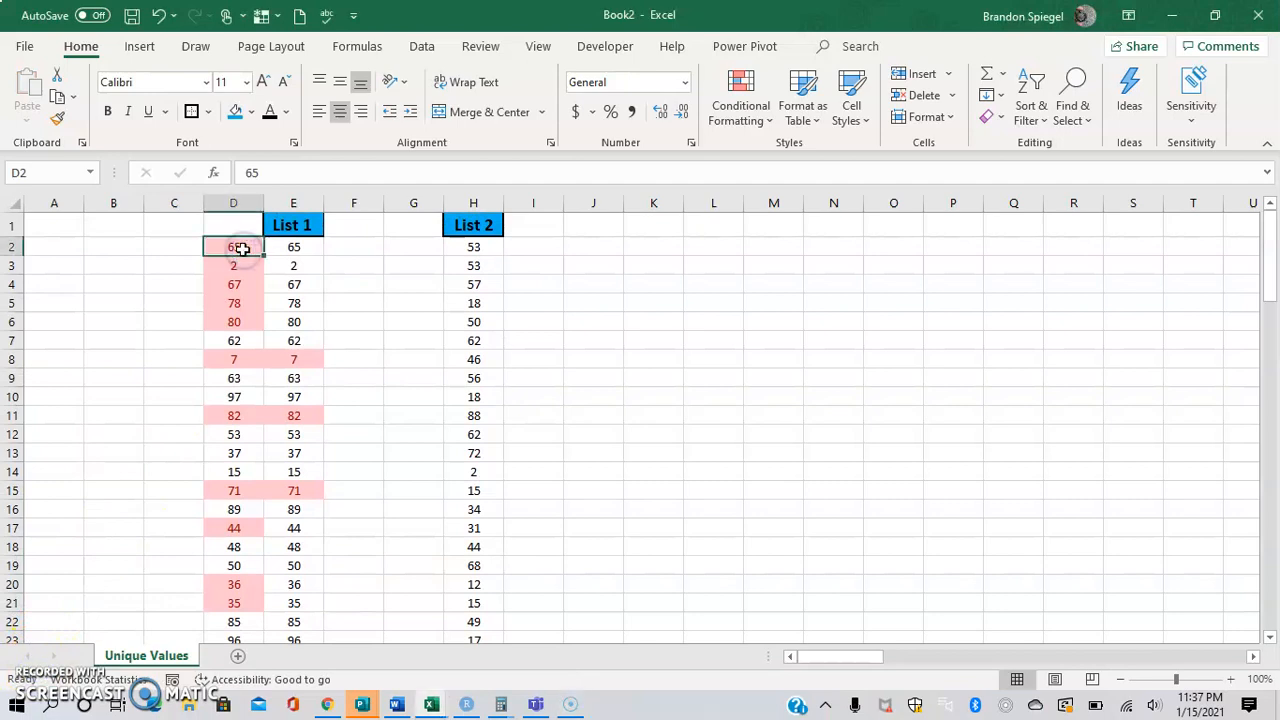
key("ctrl+shift+Down")
left_click(762, 122)
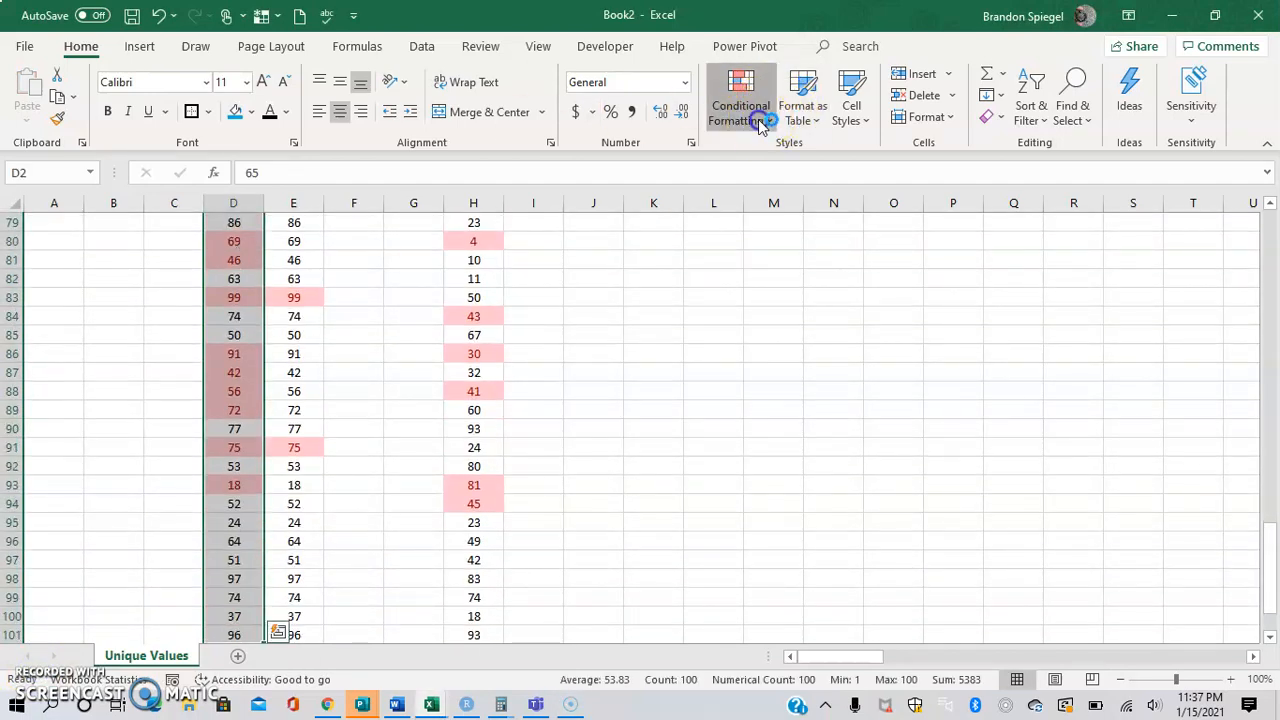
mouse_move(769, 410)
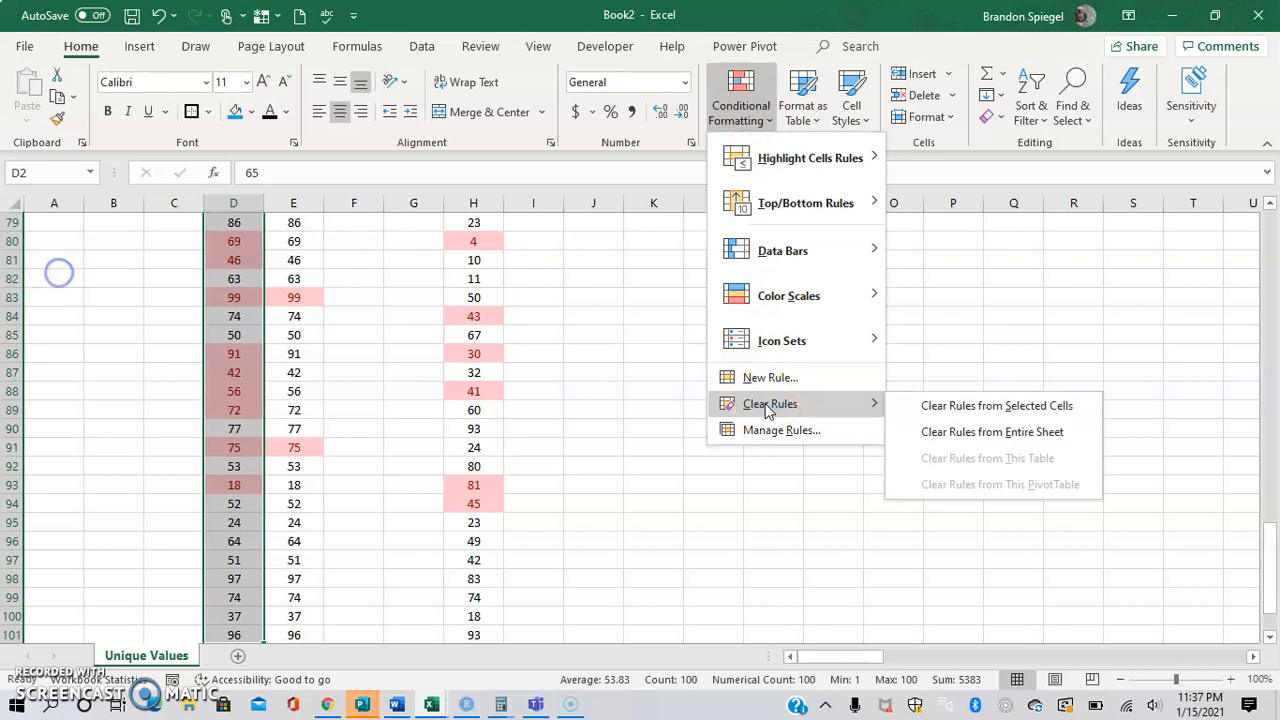
left_click(923, 405)
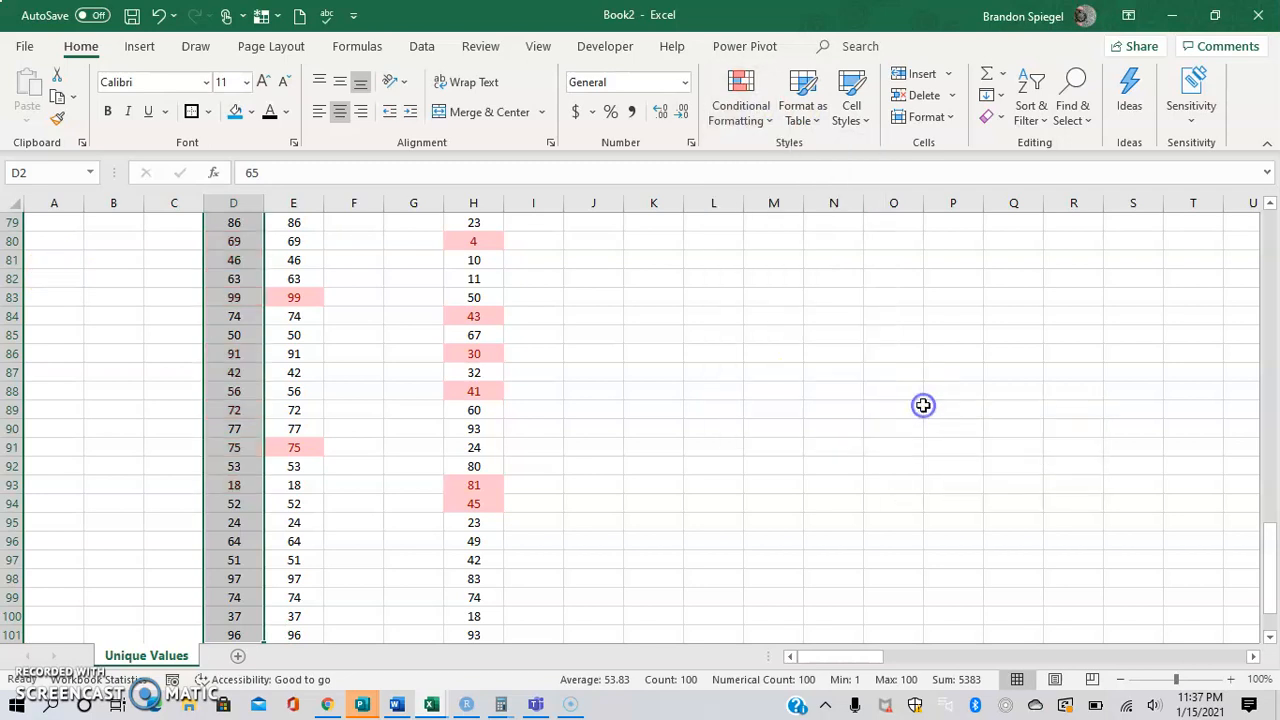
Copy the List 2 values from H2:H101 into column G, starting at G2.
left_click(346, 327)
key("Right")
key("Right")
key("ctrl+Up")
key("Down")
key("ctrl+shift+Down")
key("ctrl+c")
key("Left")
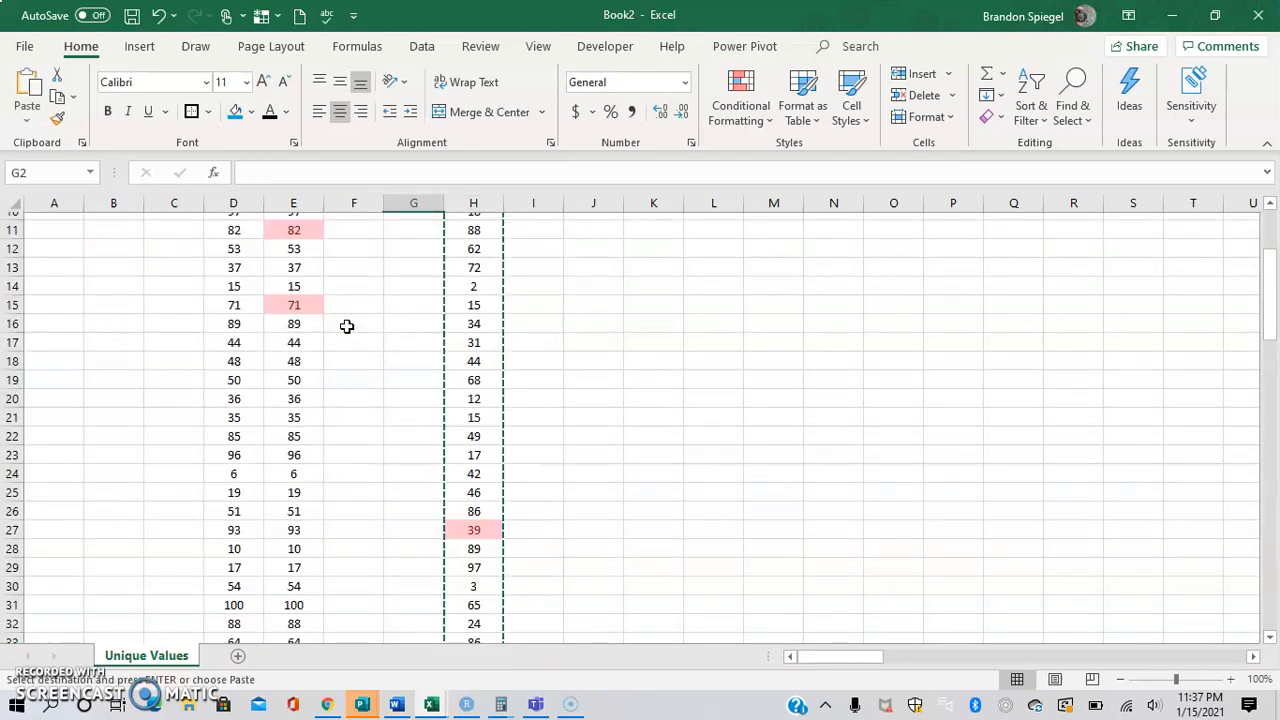
key("ctrl+v")
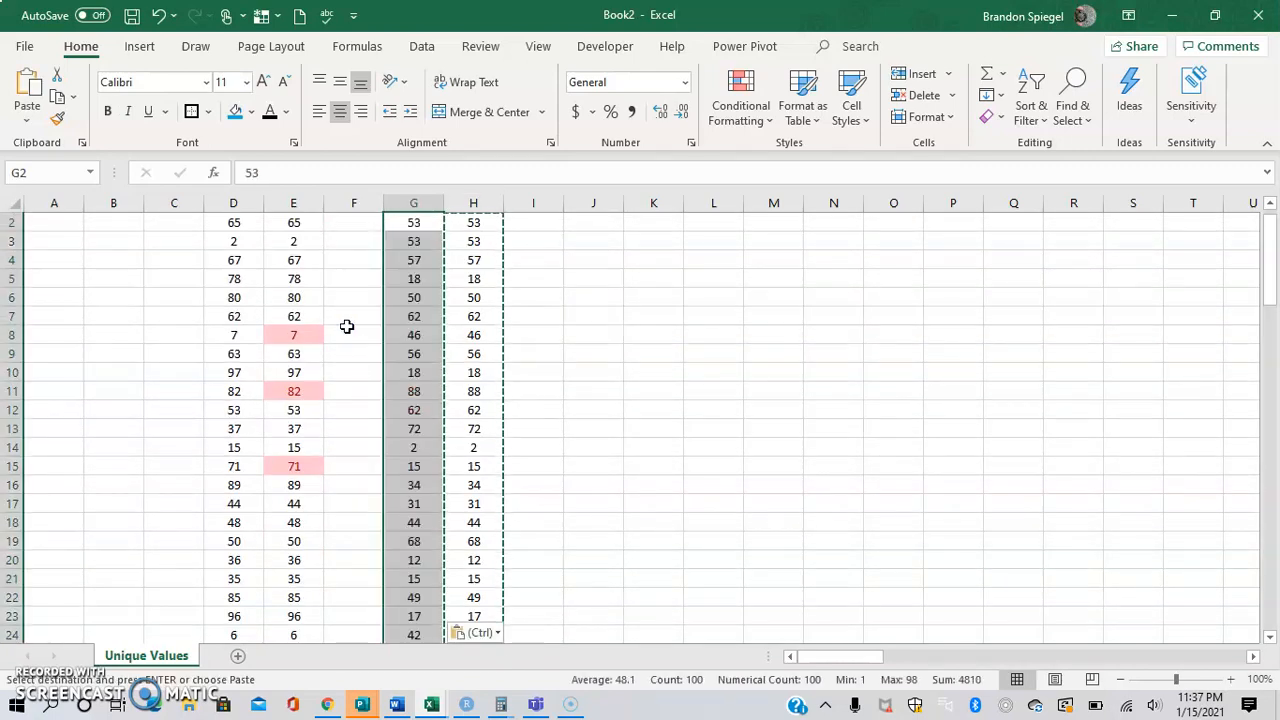
Clear the conditional formatting rules from the copied List 2 values in G2:G101 only.
left_click(424, 230)
key("ctrl+shift+Down")
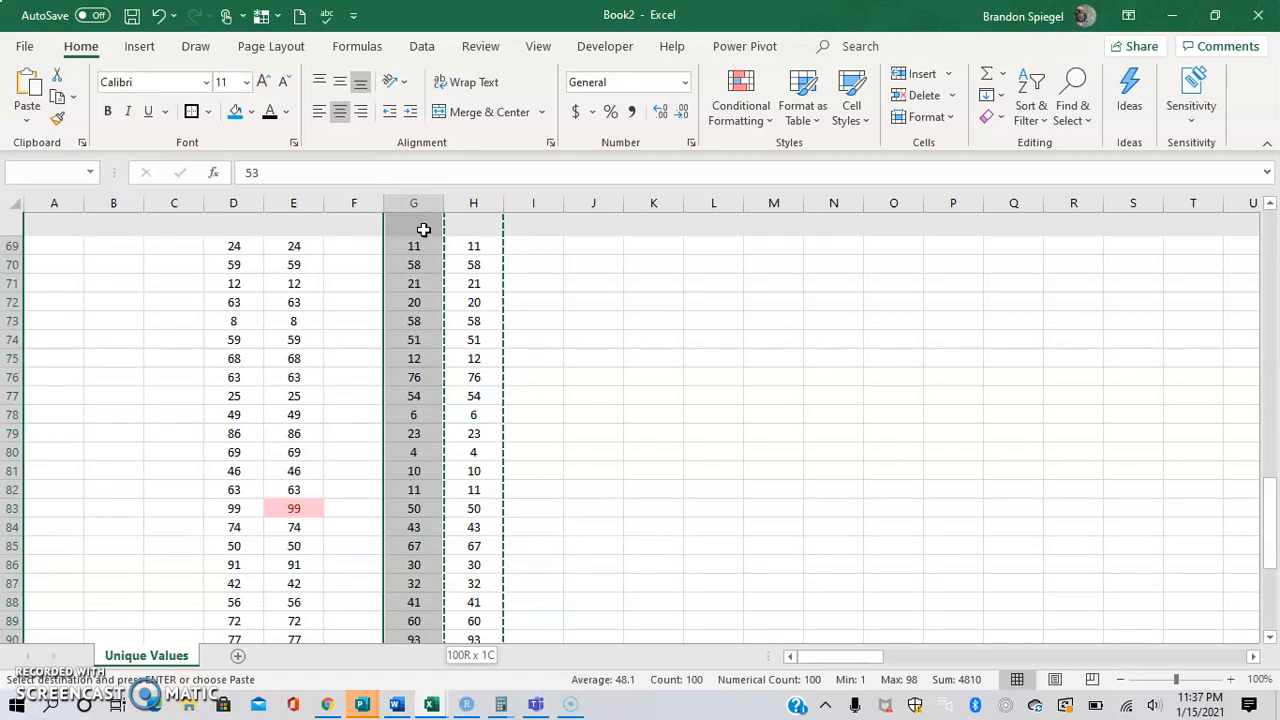
key("Return")
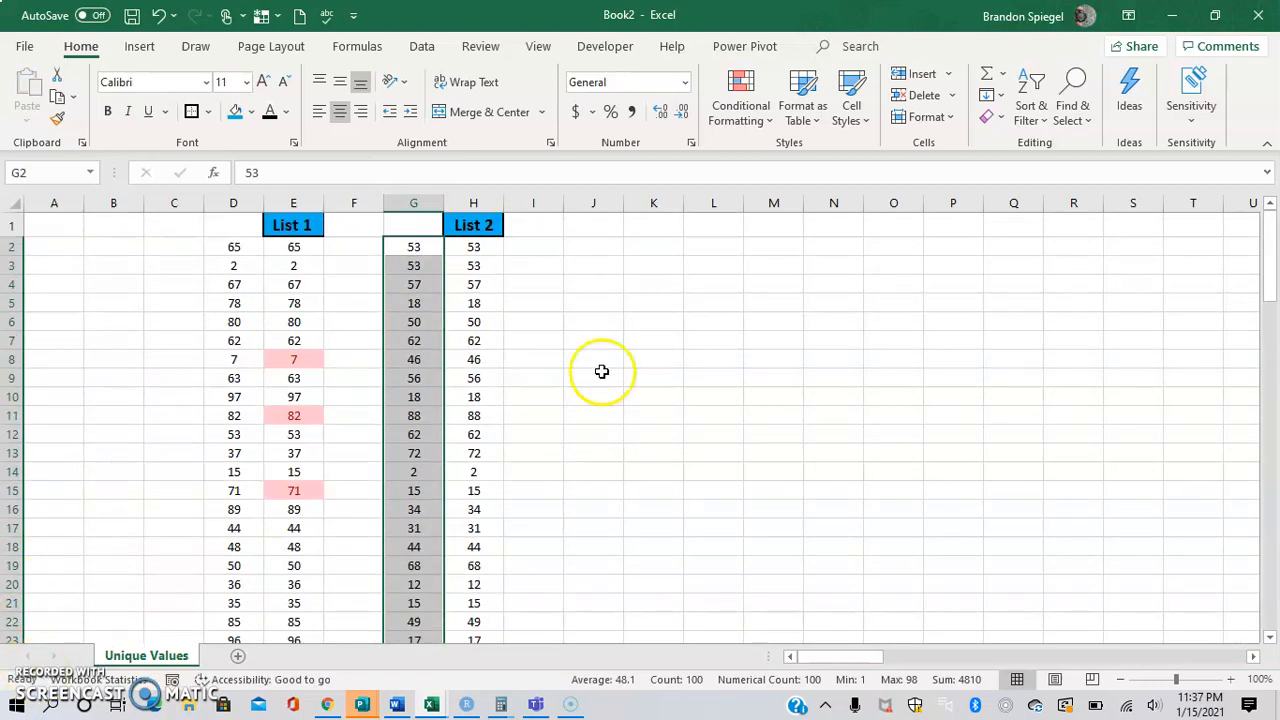
left_click(740, 110)
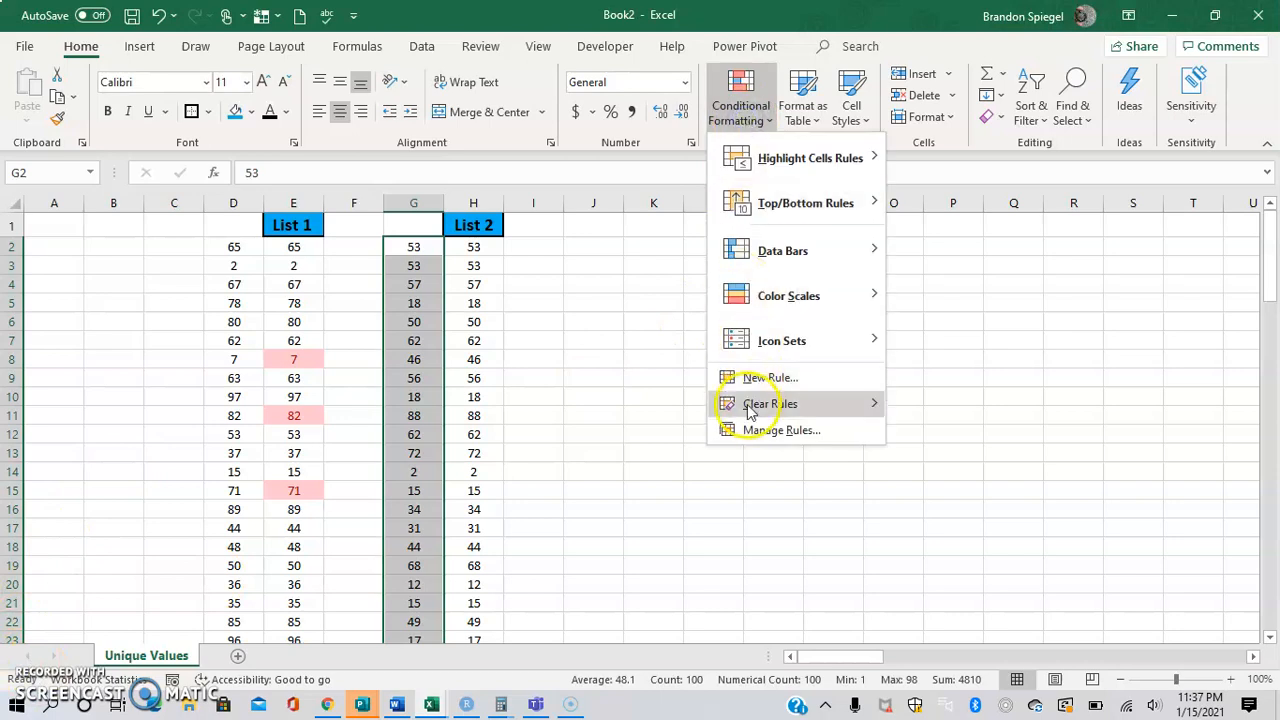
mouse_move(753, 410)
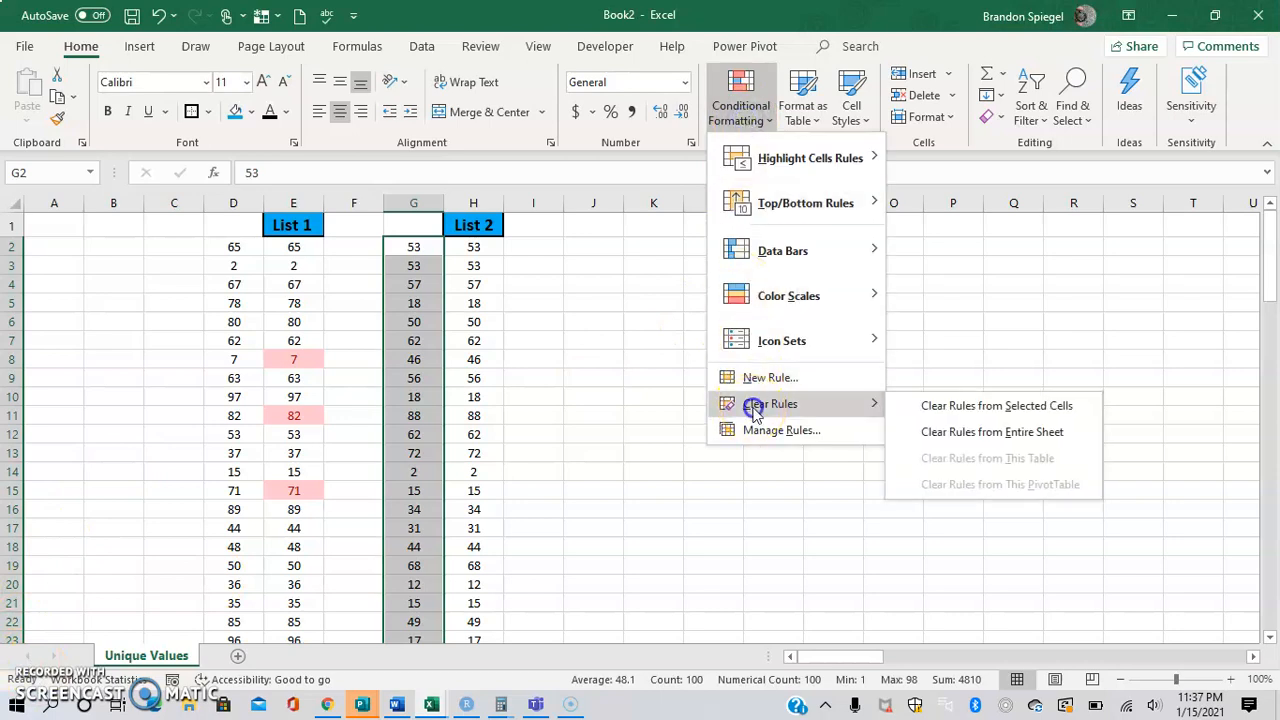
left_click(925, 407)
left_click(473, 322)
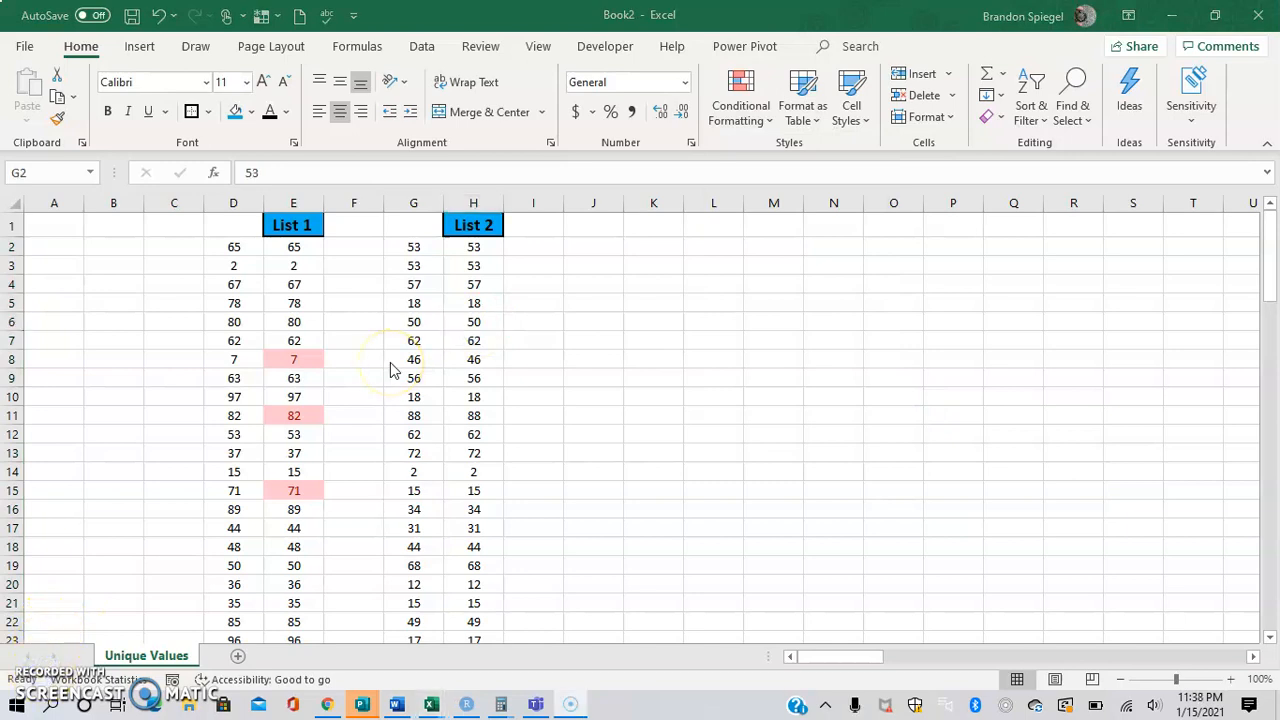
Turn the List 1 values in E2:E101 into a table, leaving the option for existing headers off.
left_click(404, 363)
key("ctrl+Down")
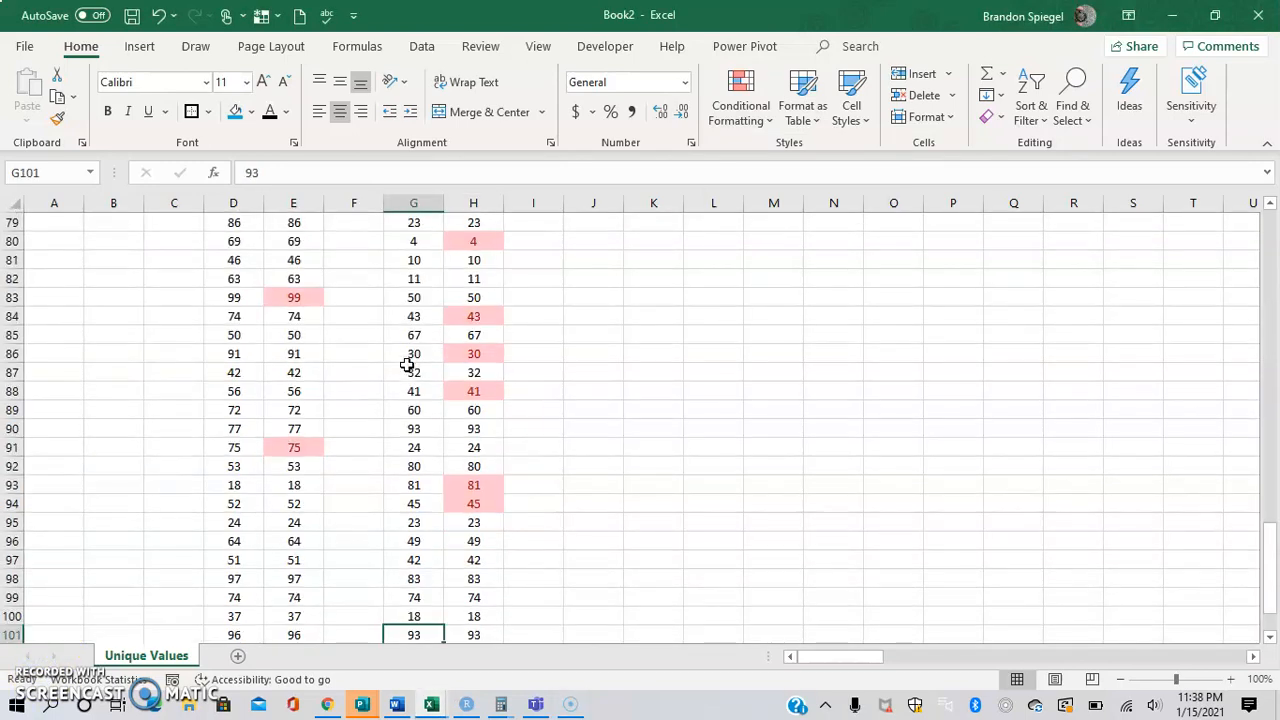
key("ctrl+Up")
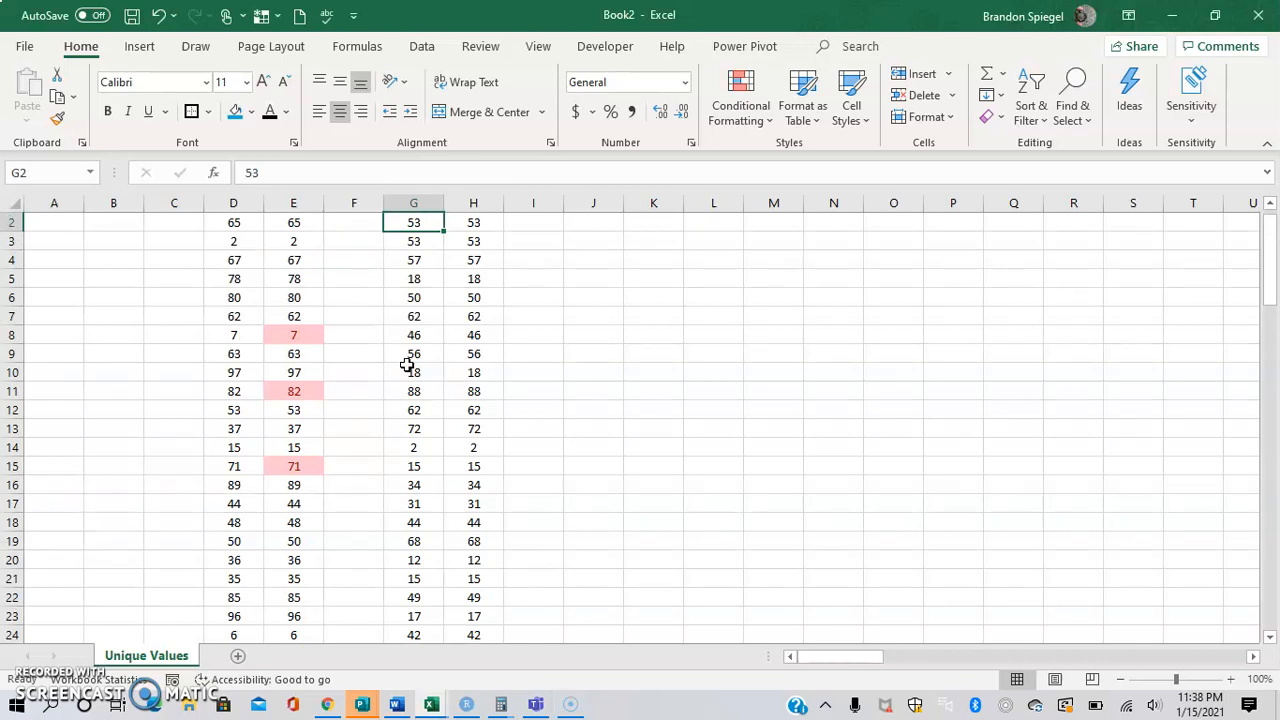
key("ctrl+Left")
scroll(407, 365, "up", 1)
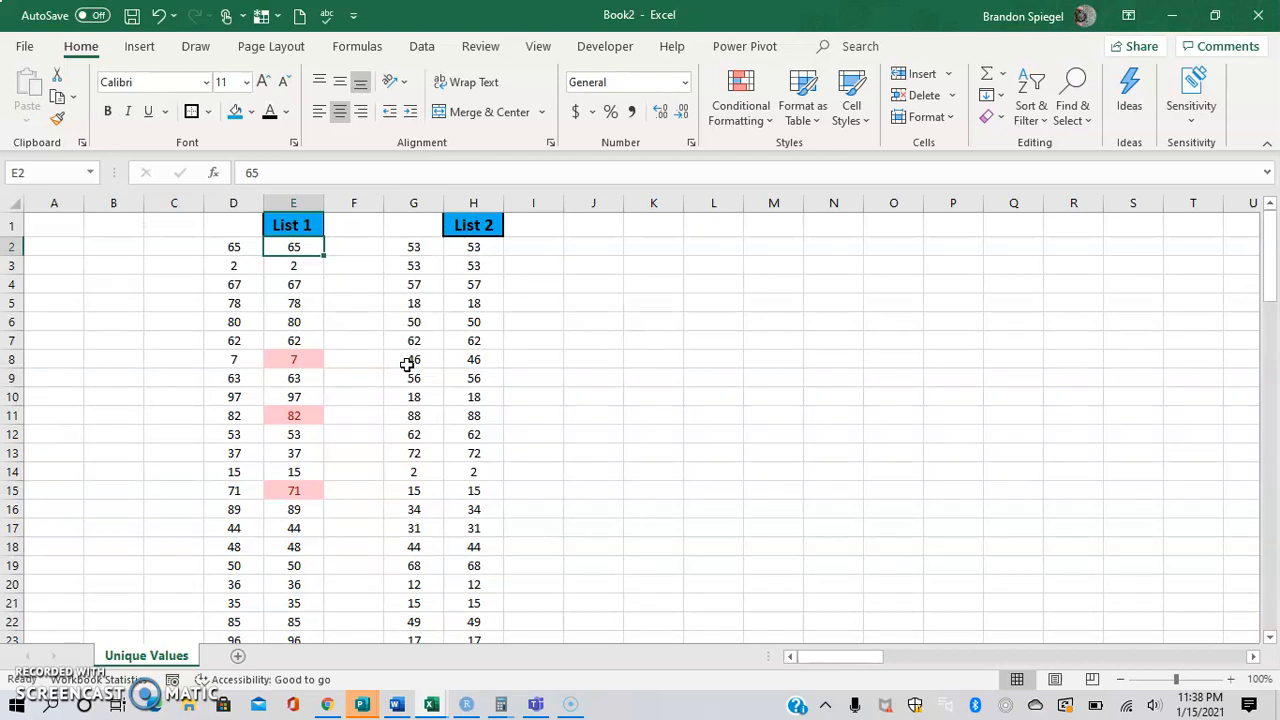
key("ctrl+shift+Down")
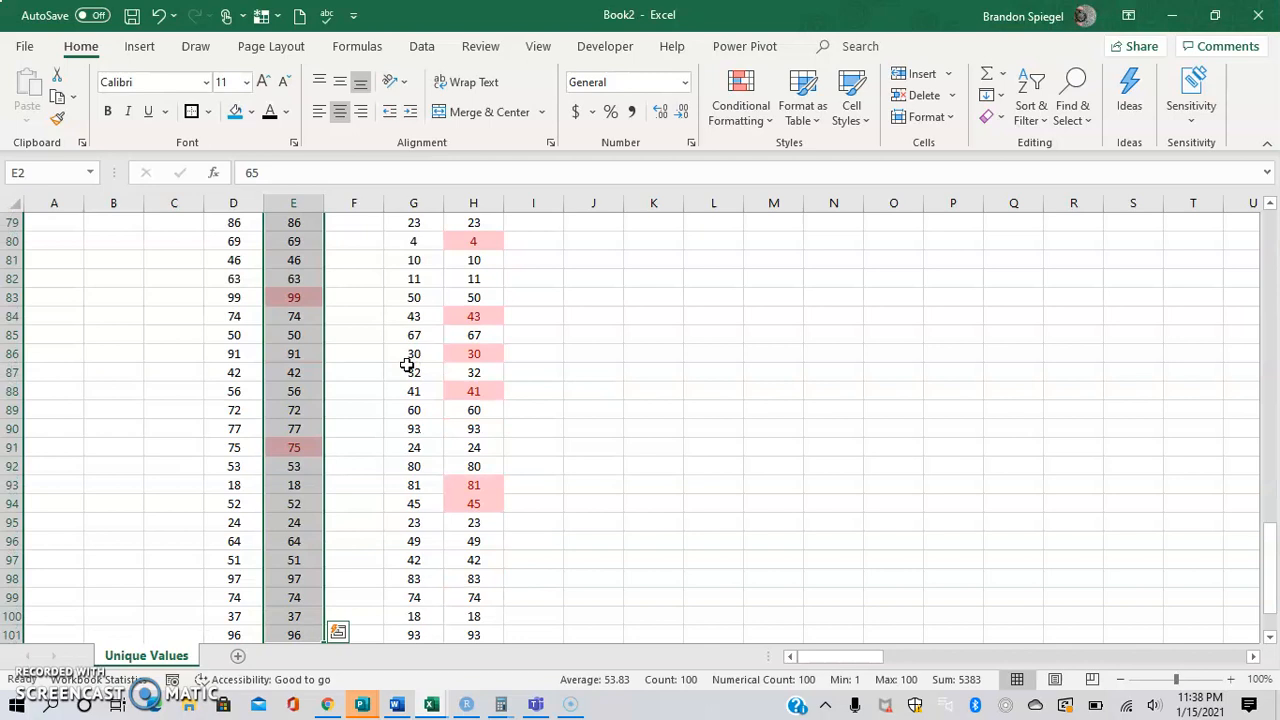
left_click(143, 50)
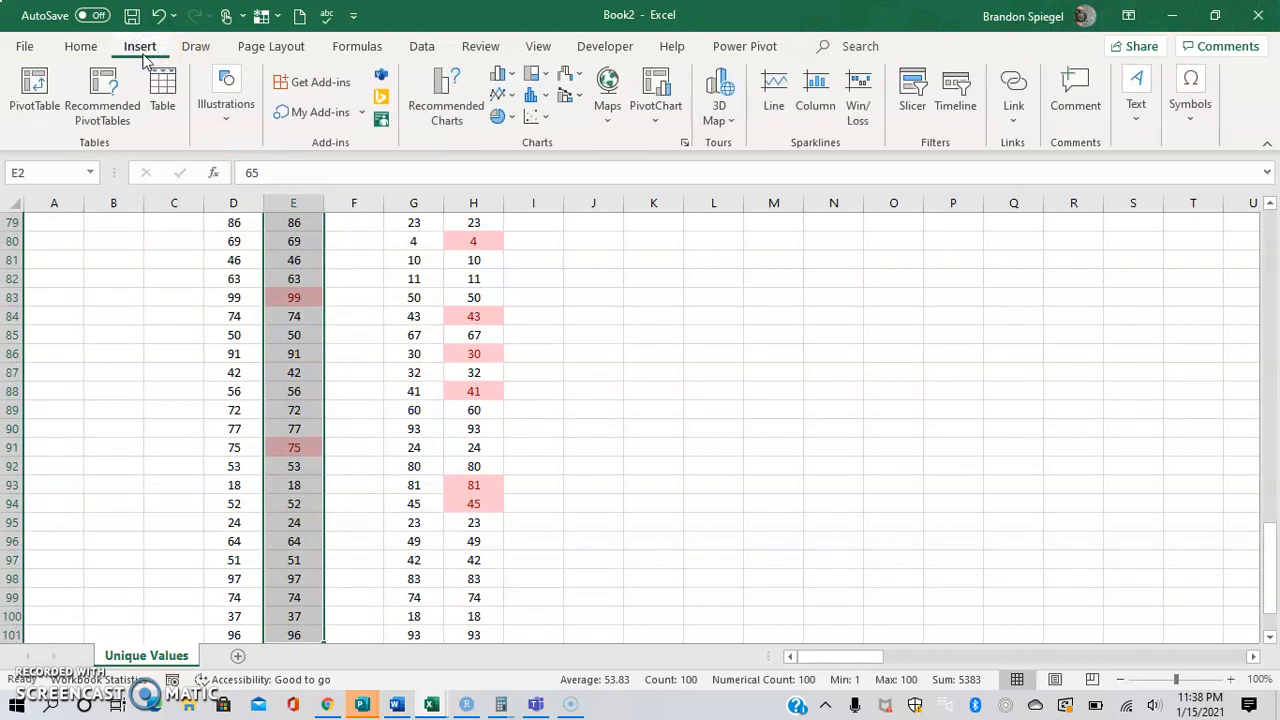
left_click(158, 88)
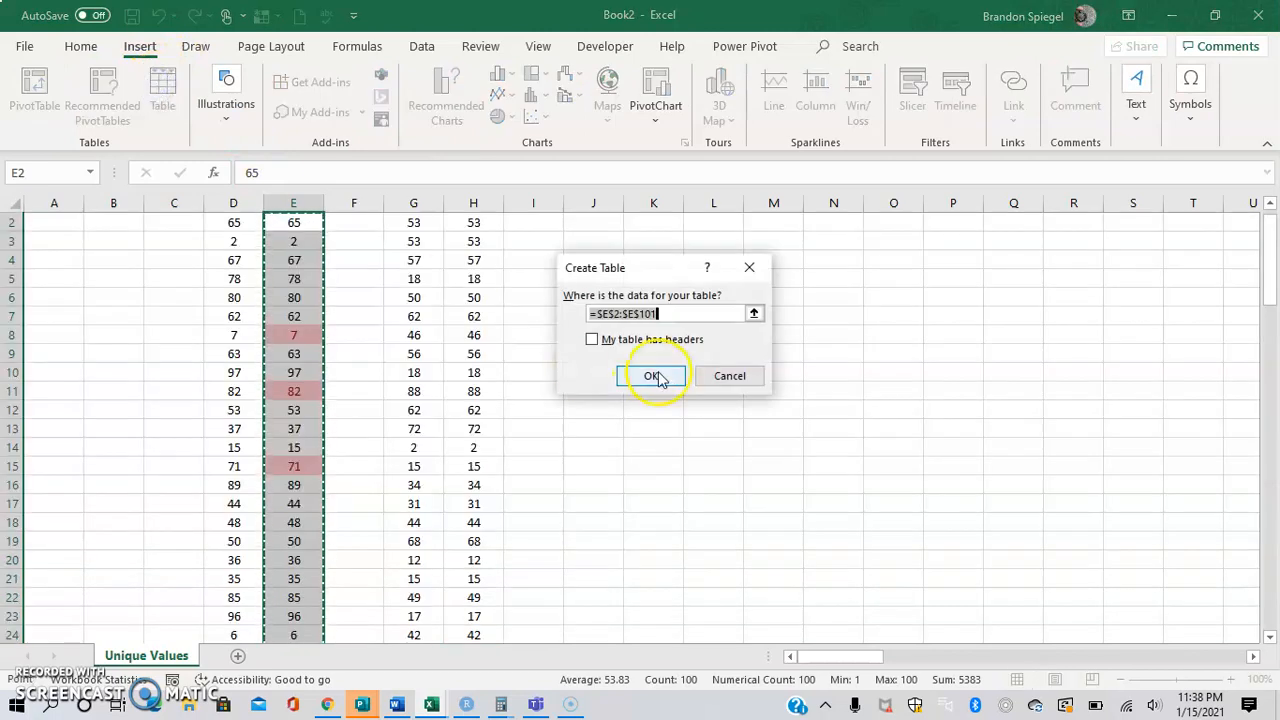
left_click(593, 340)
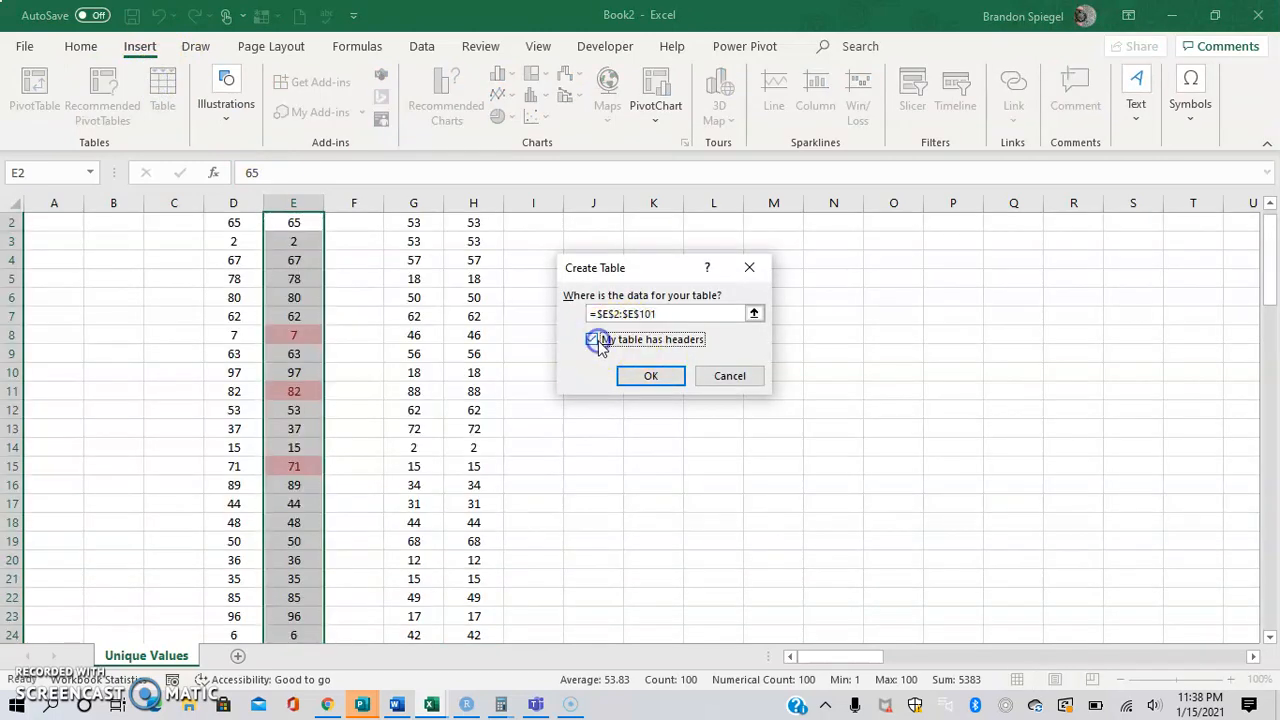
left_click(592, 340)
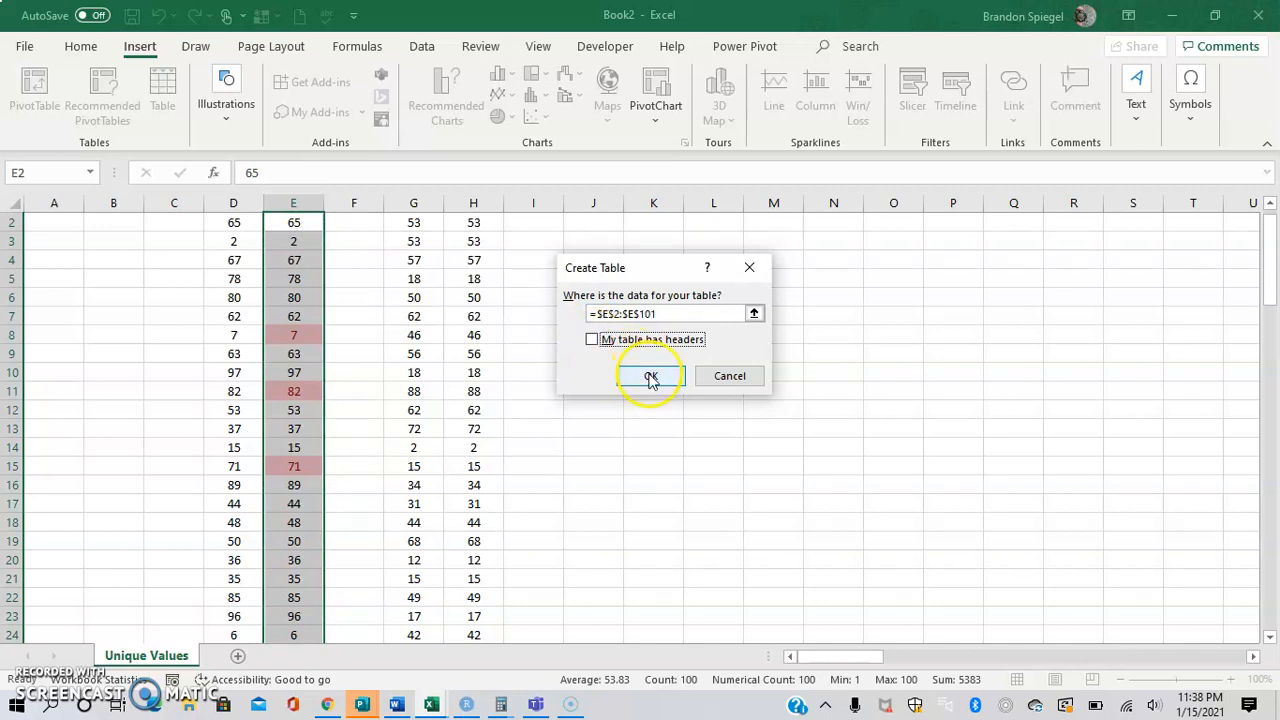
left_click(649, 373)
Turn the List 2 values in H2:H101 into a table without marking any existing headers.
left_click(394, 277)
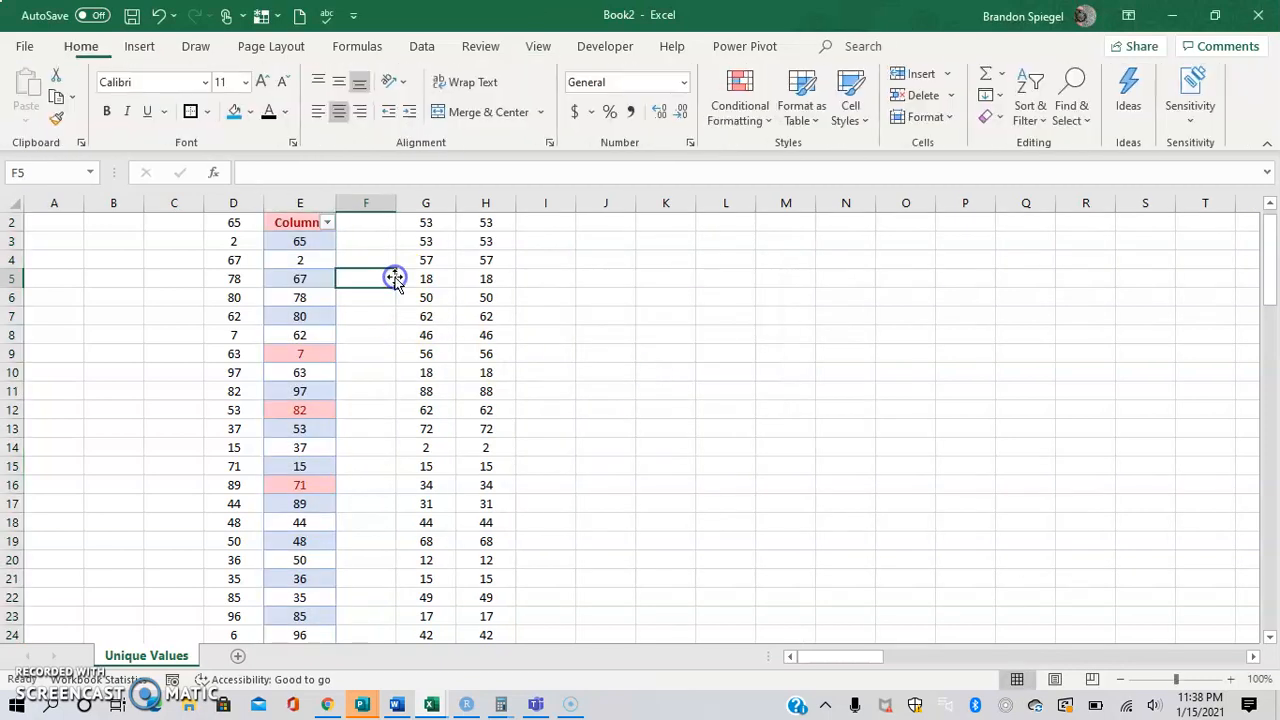
key("Right")
key("Up")
key("Up")
key("Up")
key("Right")
scroll(394, 277, "up", 1)
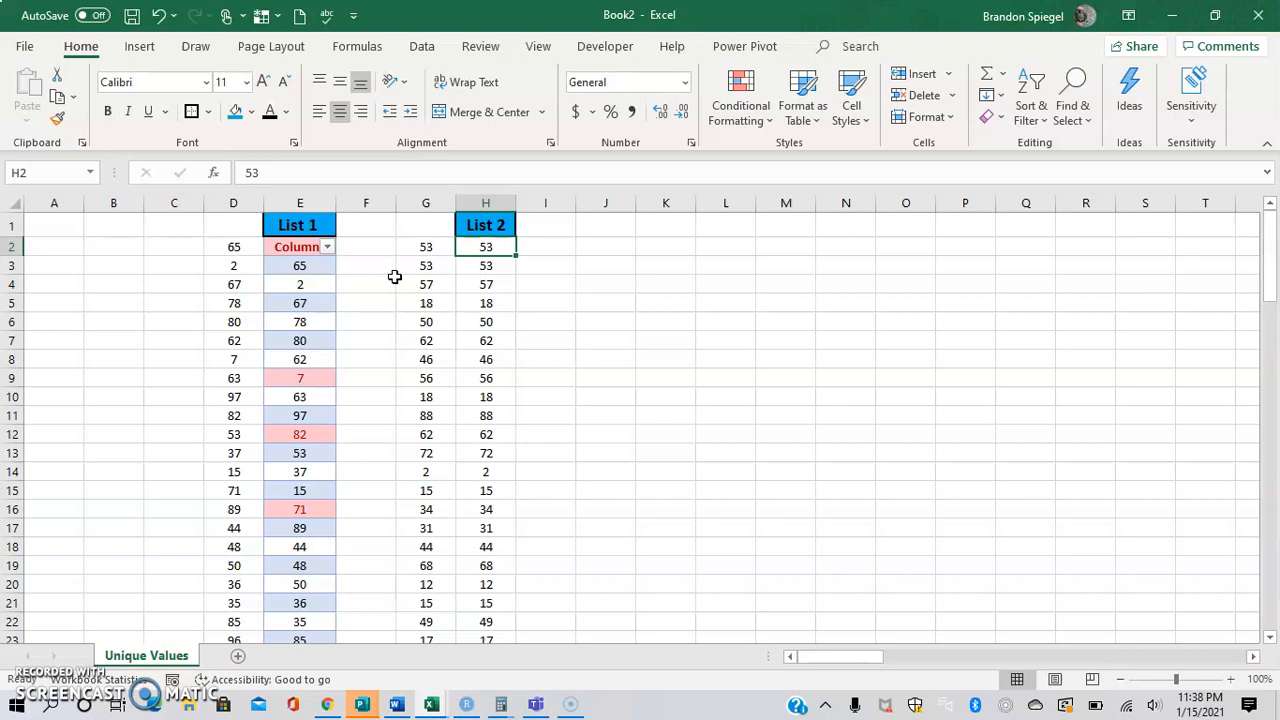
key("ctrl+shift+Down")
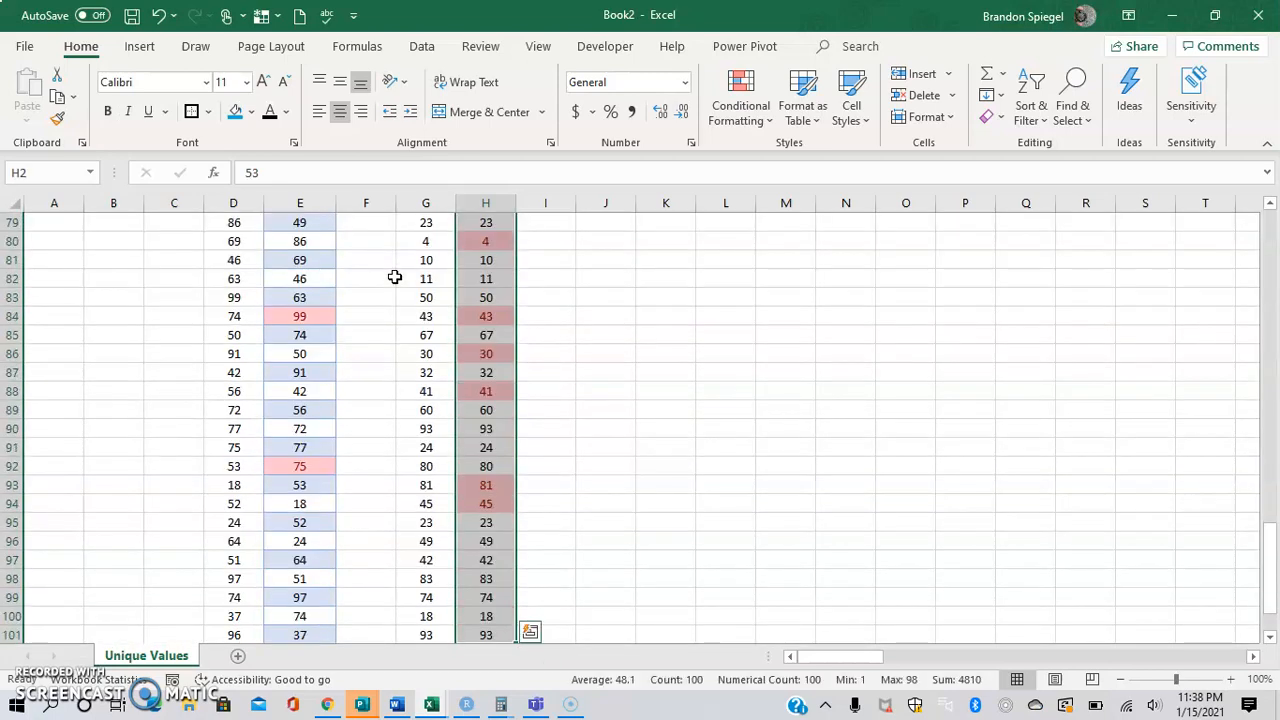
key("ctrl+t")
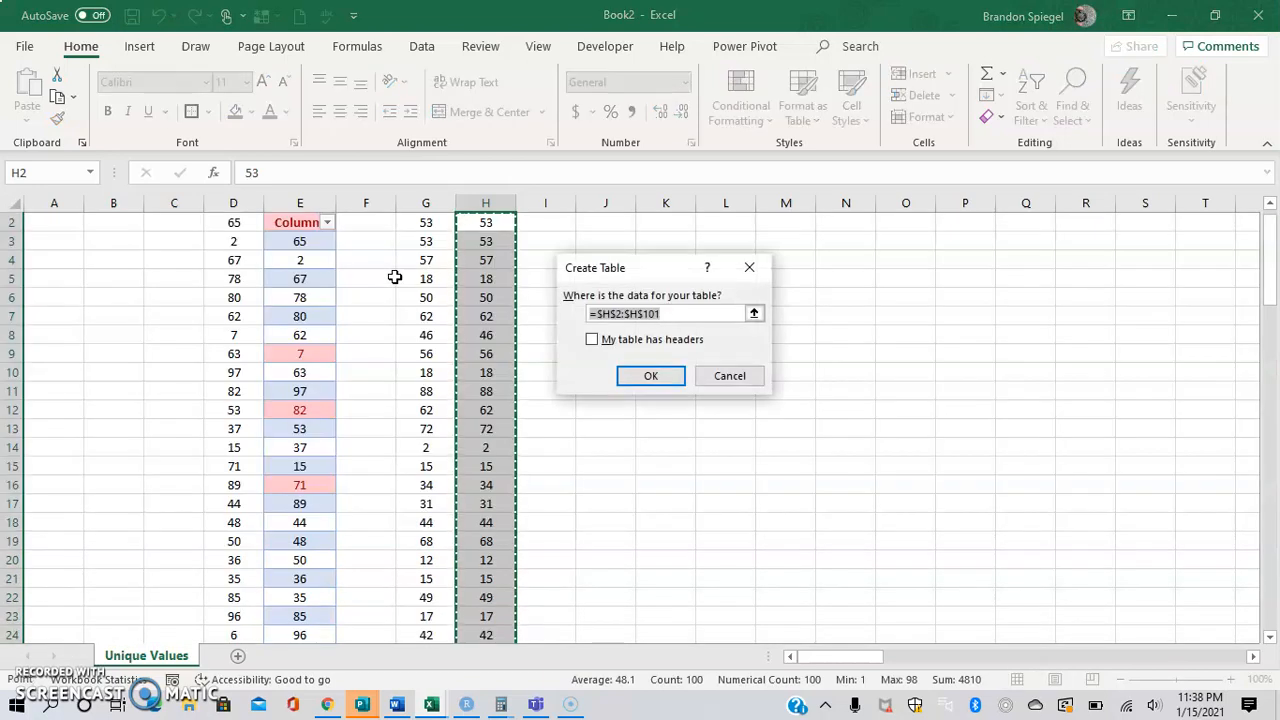
key("Return")
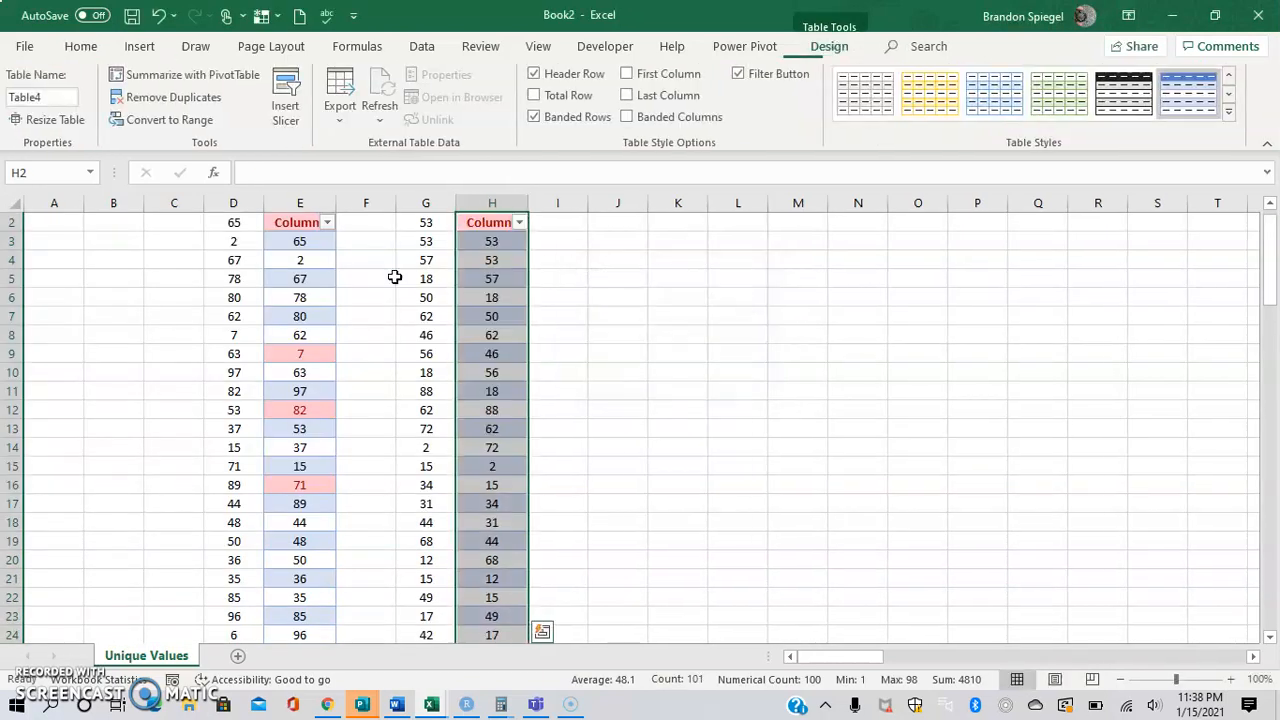
key("Up")
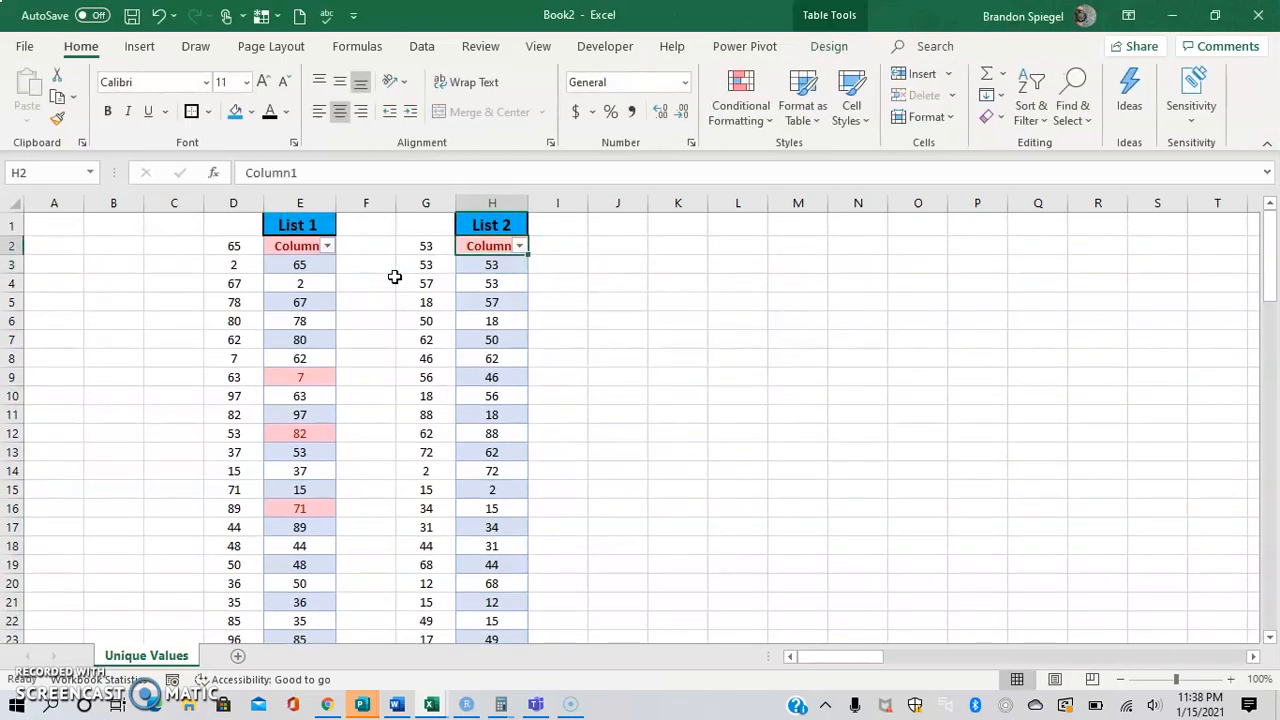
Sort the List 1 table by cell color with the pink-filled values on top.
left_click(327, 246)
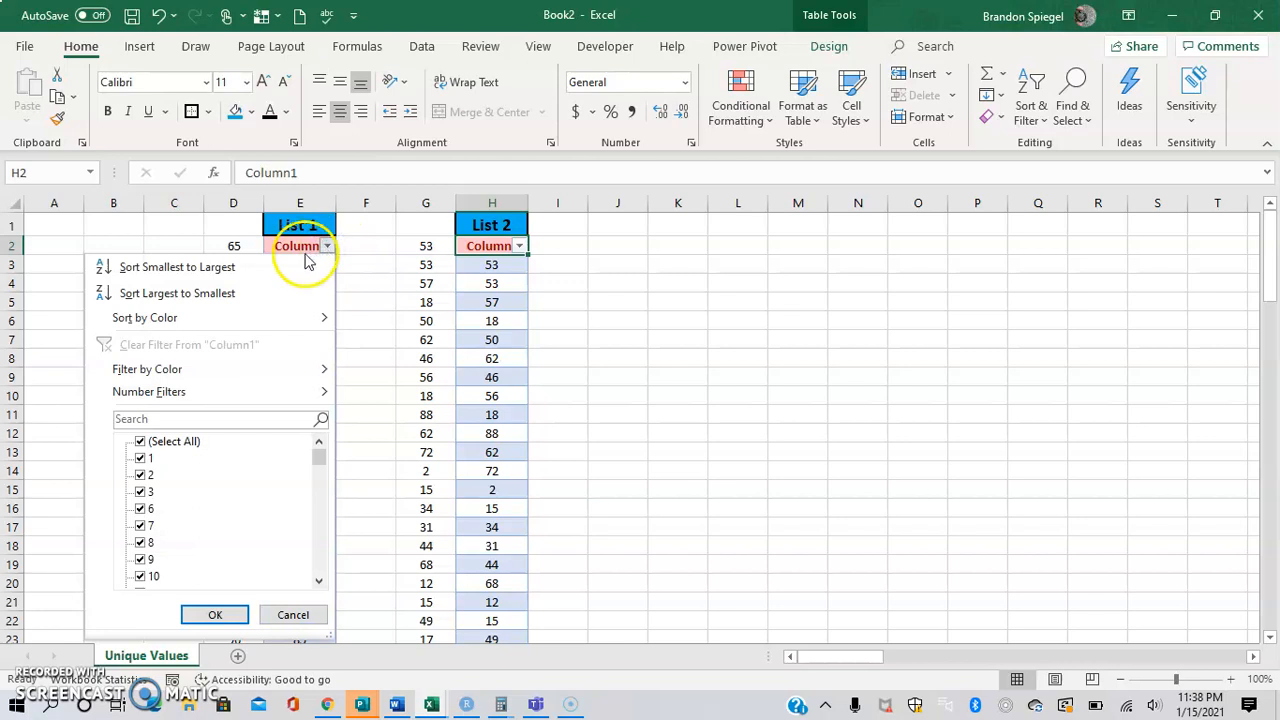
mouse_move(322, 317)
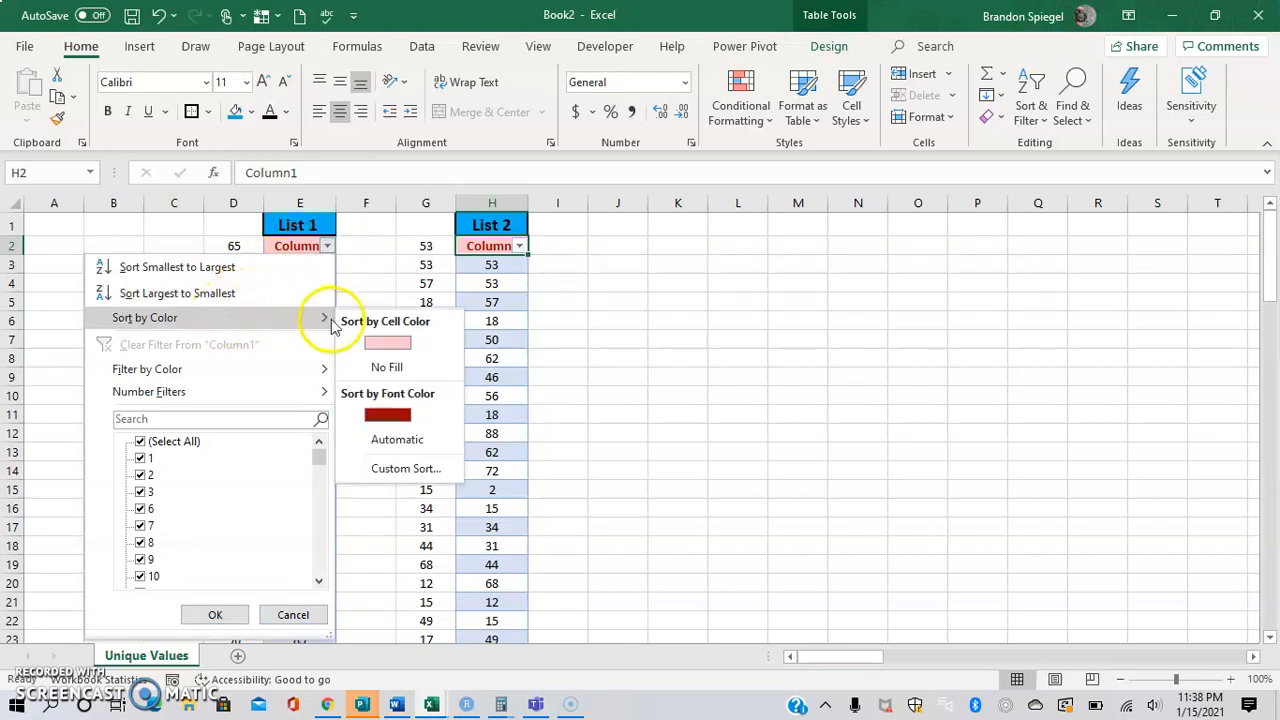
left_click(380, 347)
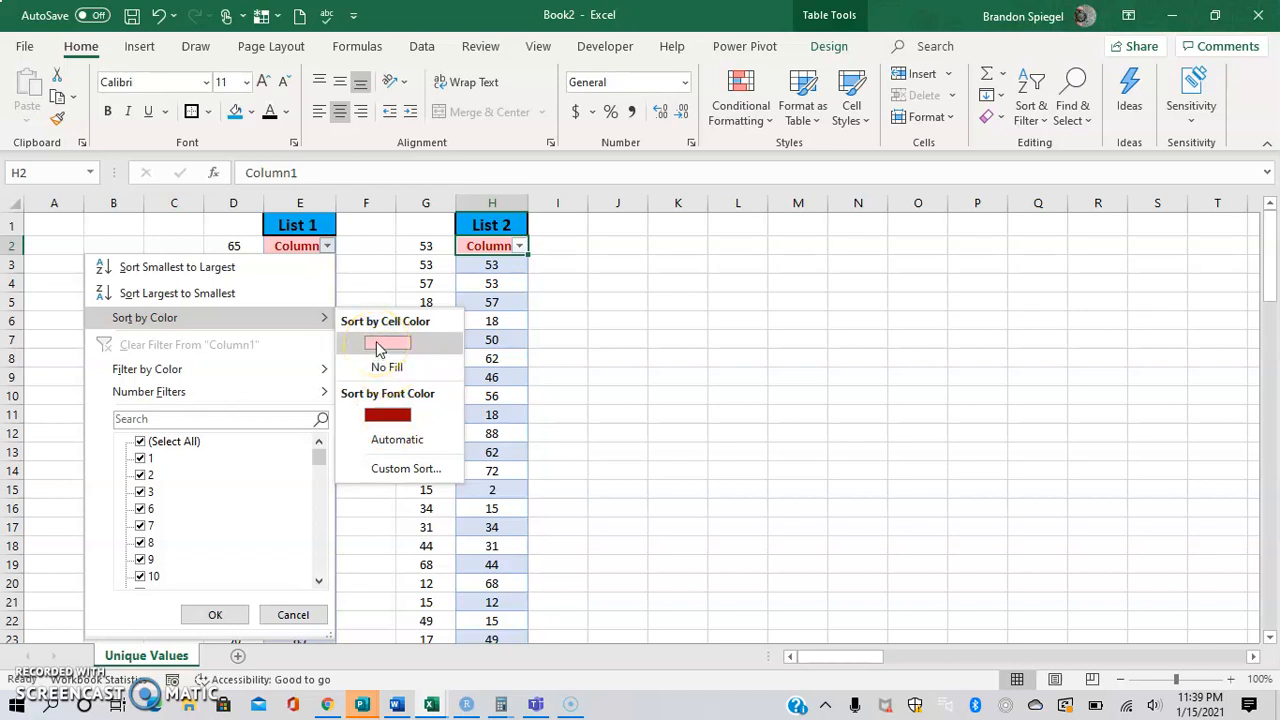
left_click(358, 343)
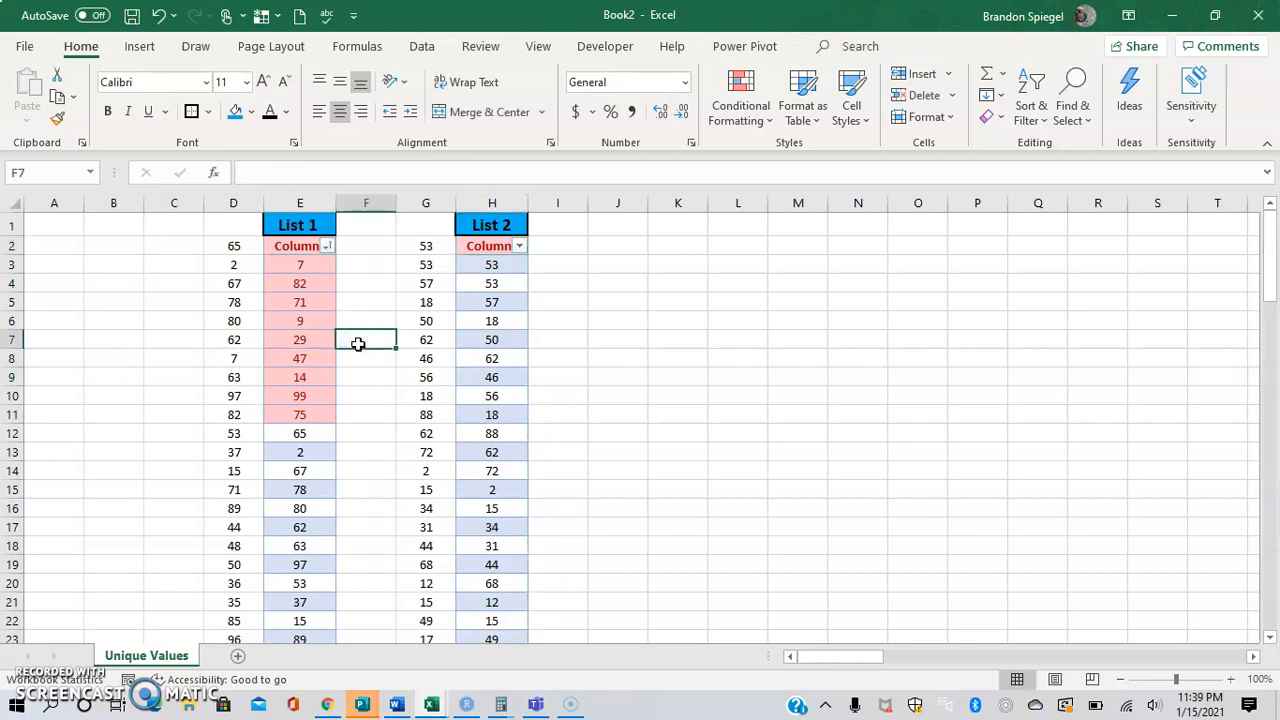
Sort the List 2 table by cell color with the pink-filled values on top.
left_click(519, 246)
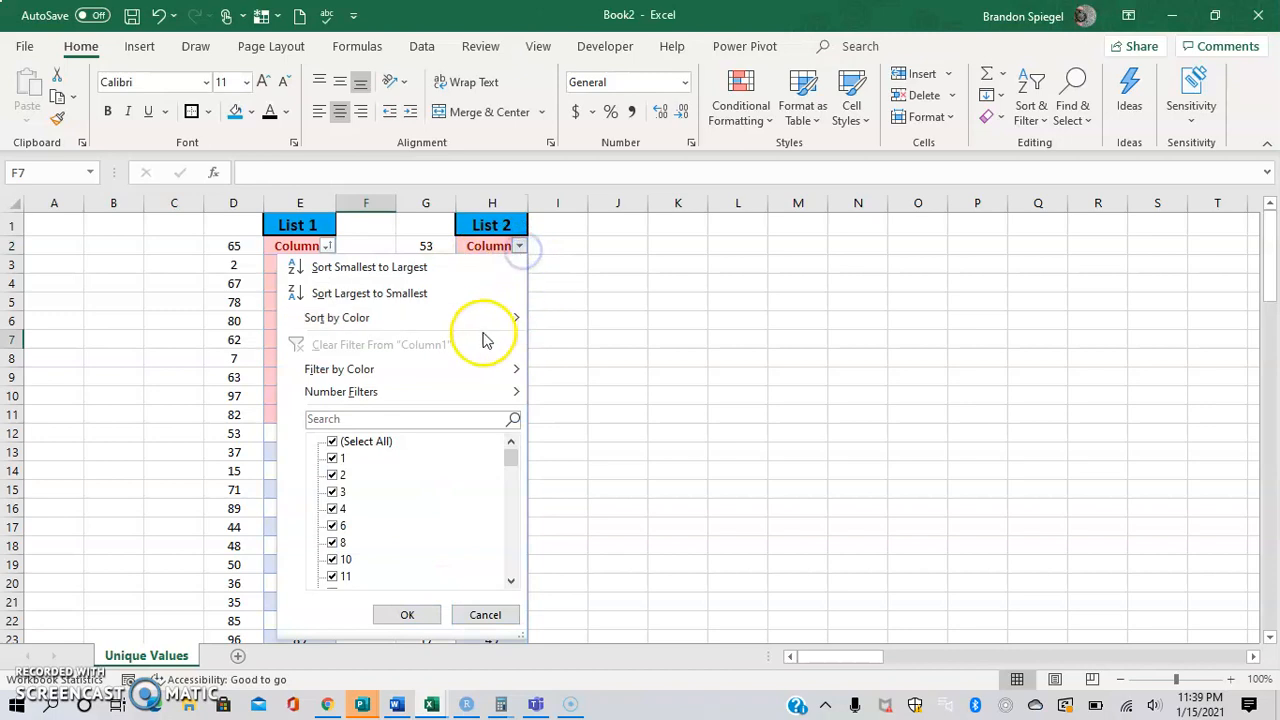
mouse_move(475, 320)
left_click(571, 346)
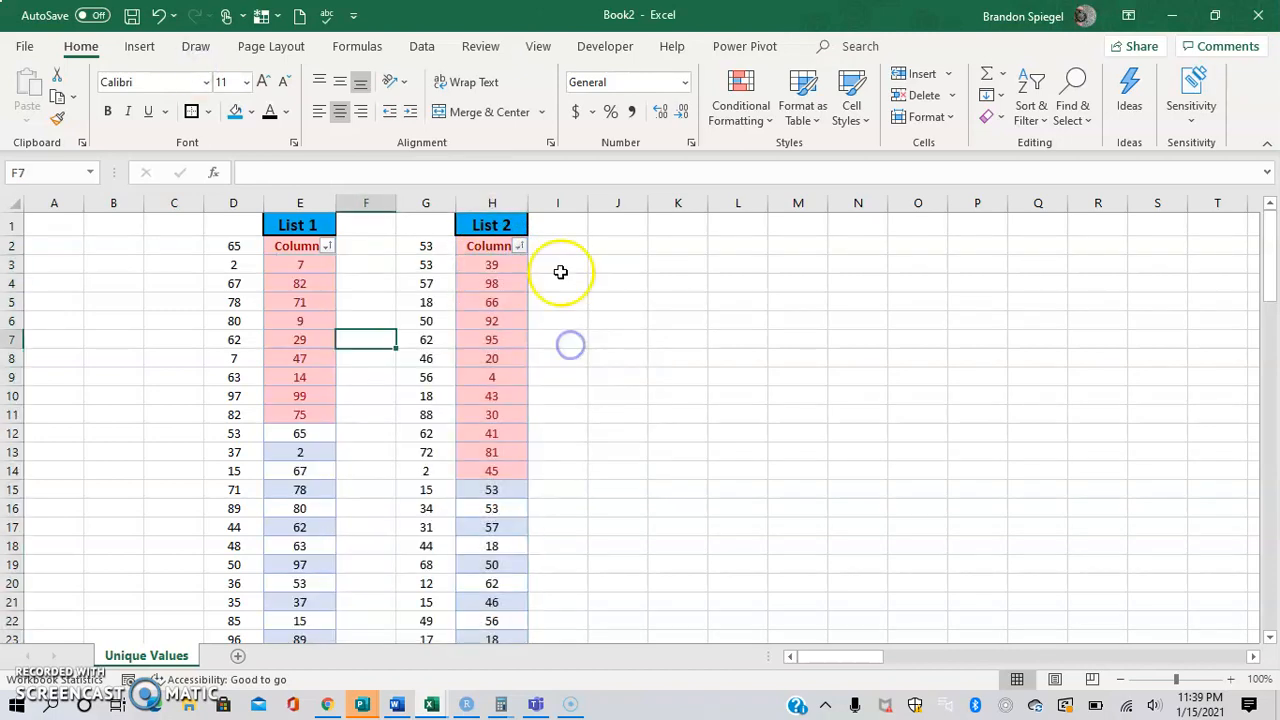
Sort the List 2 table by cell color with No Fill on top and check the end of the column.
left_click(534, 264)
left_click(519, 246)
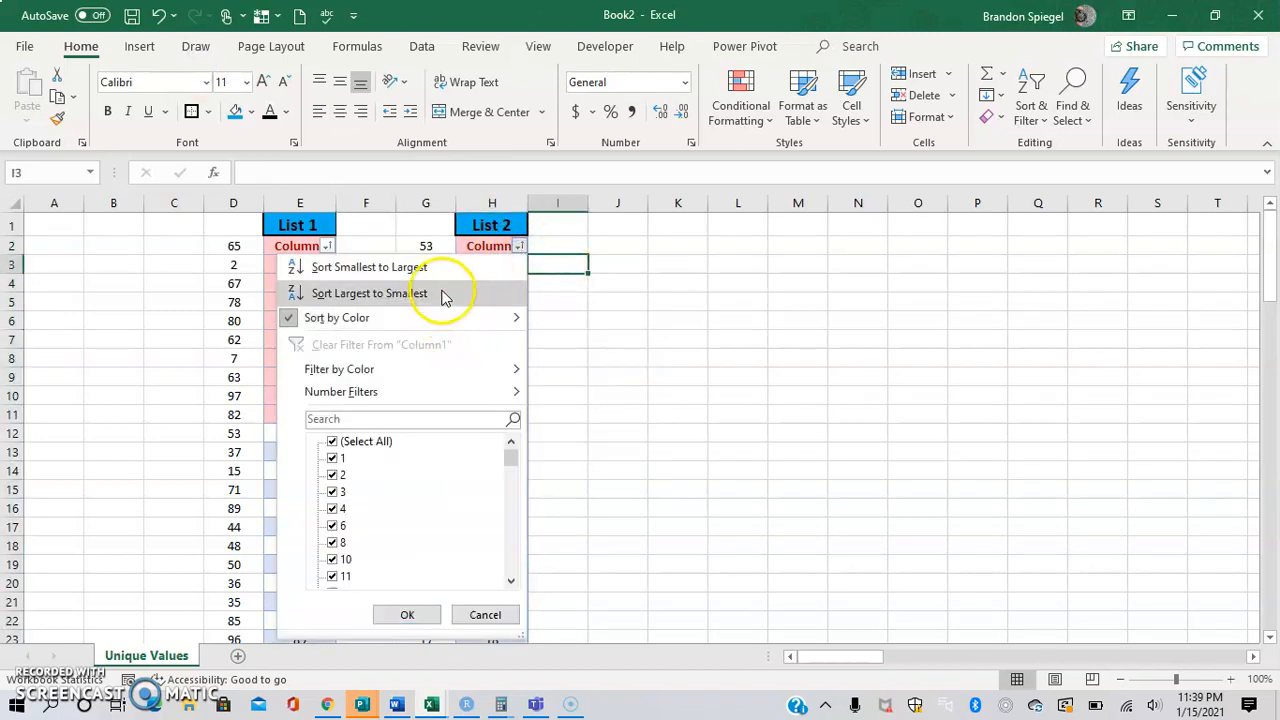
left_click(418, 317)
left_click(579, 367)
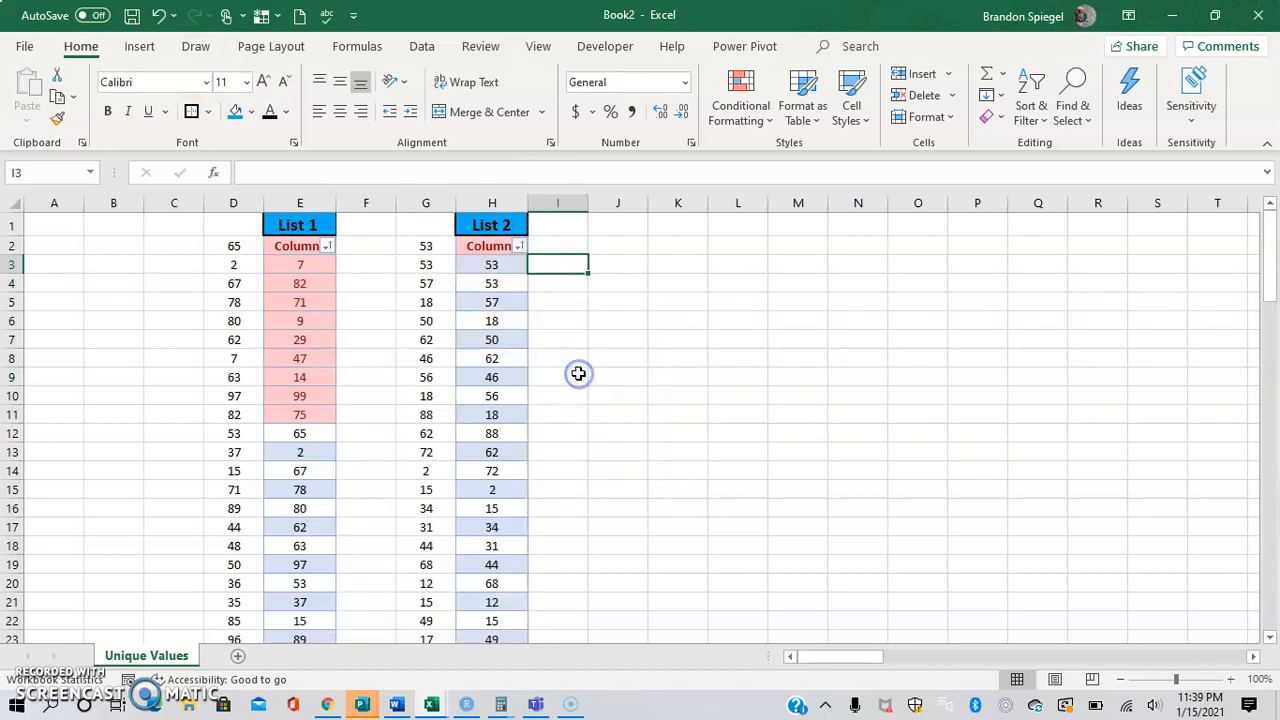
left_click(509, 272)
key("ctrl+Down")
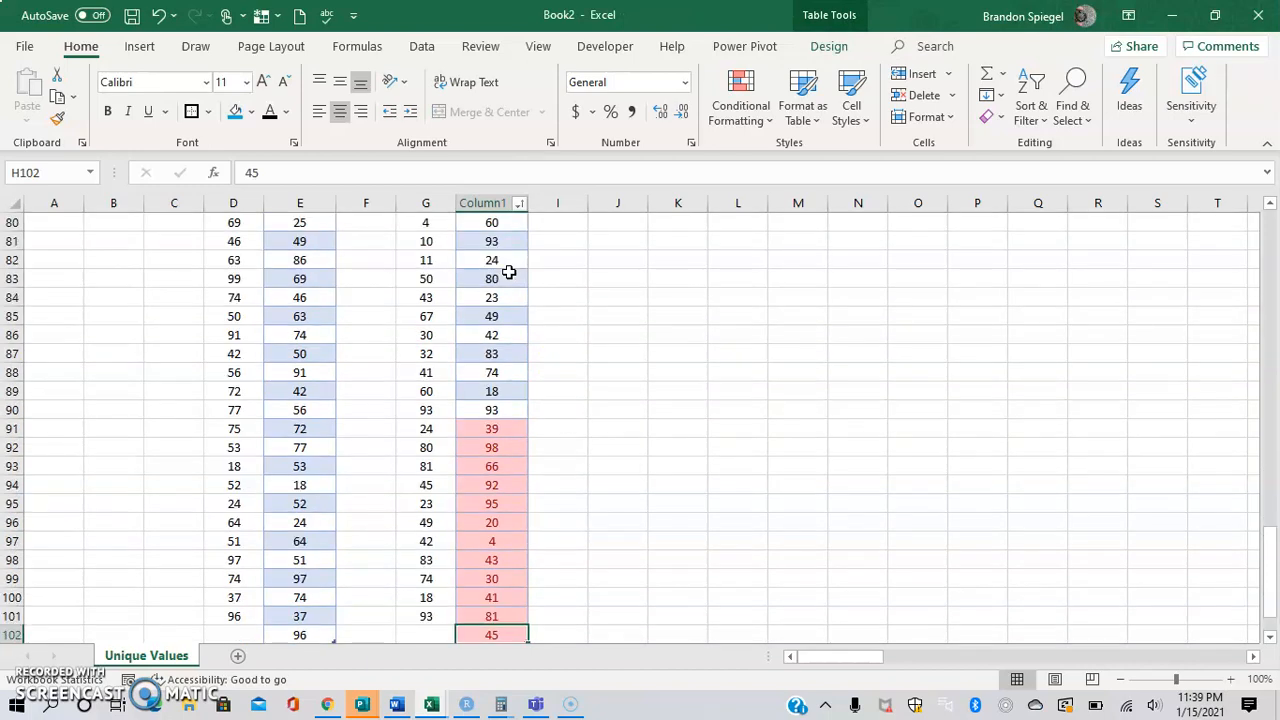
key("ctrl+Up")
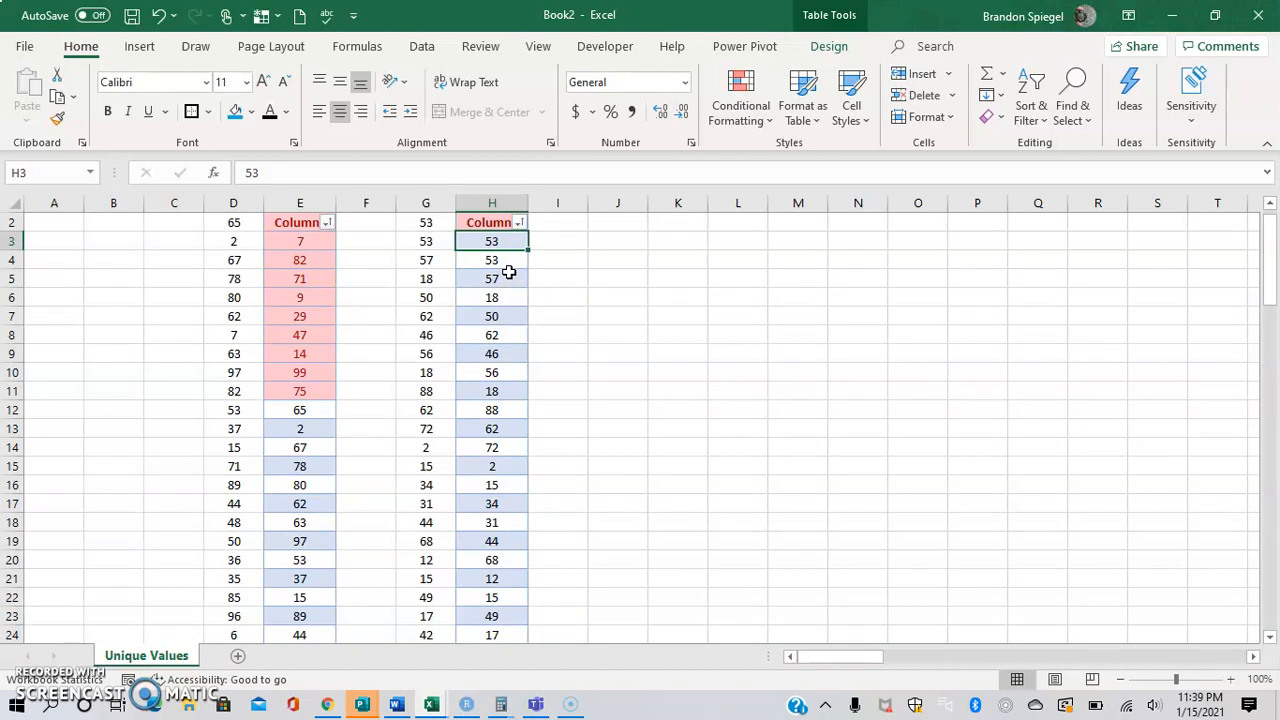
Re-sort the List 2 table by the pink cell color instead of No Fill.
left_click(519, 222)
mouse_move(448, 300)
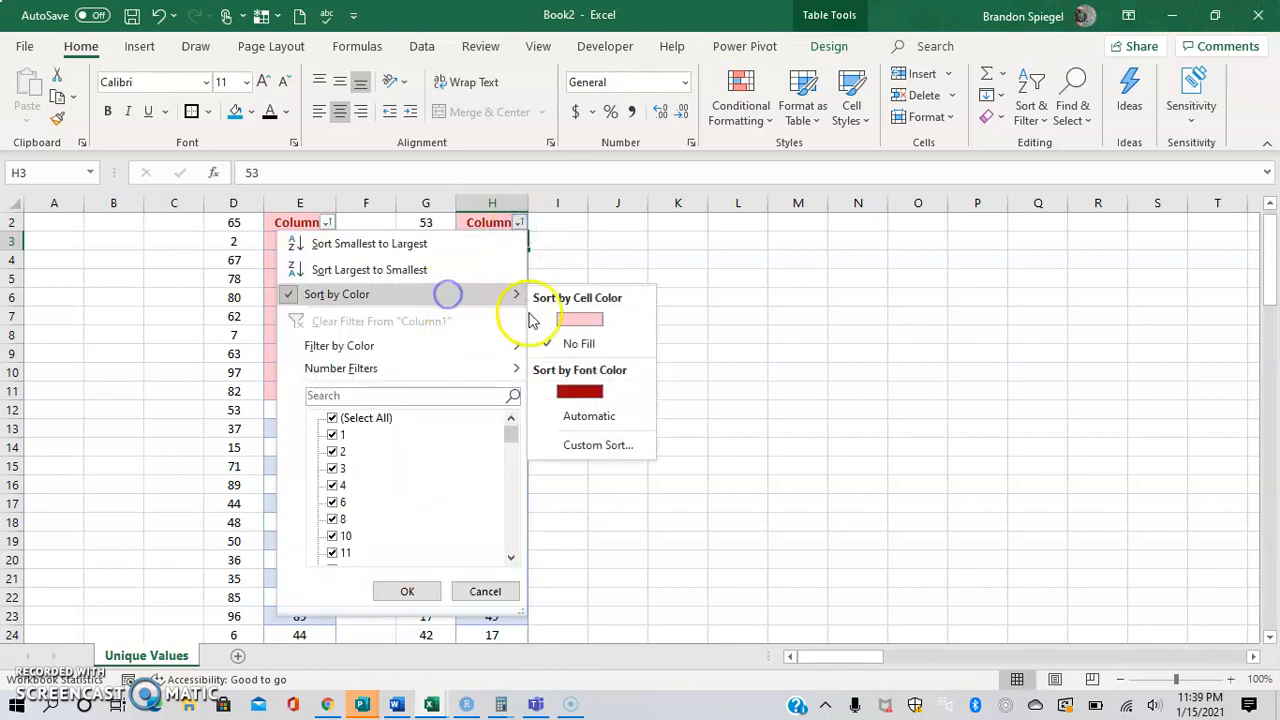
left_click(554, 318)
left_click(598, 303)
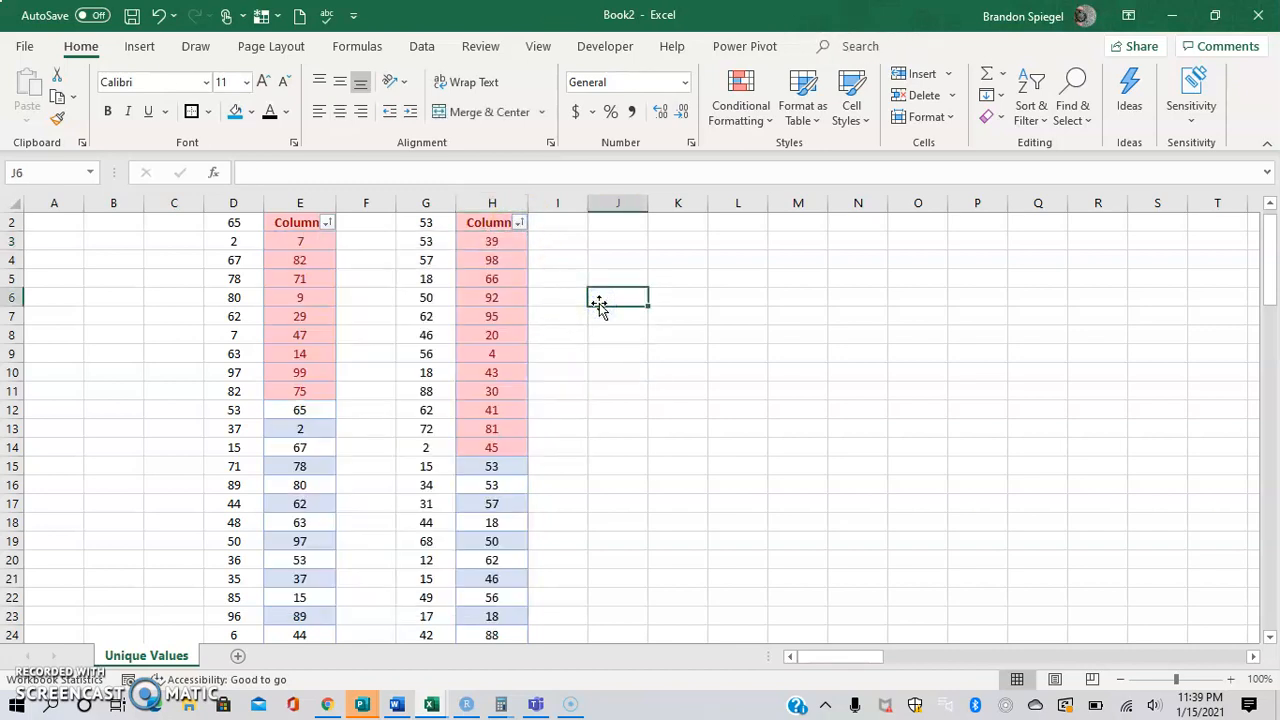
Select the block of pink-highlighted values of both lists, starting at E3 and extending across to column H.
key("Left")
key("Left")
key("Left")
key("Left")
key("Left")
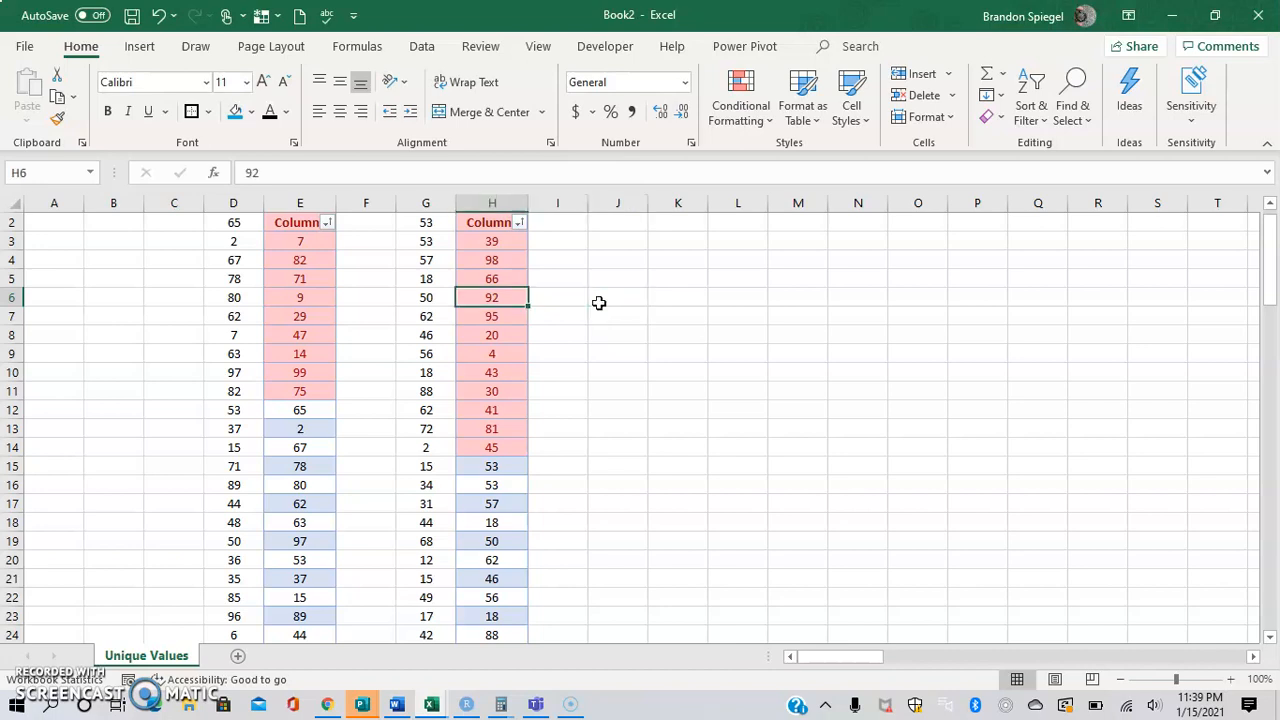
key("Up")
key("Up")
key("Up")
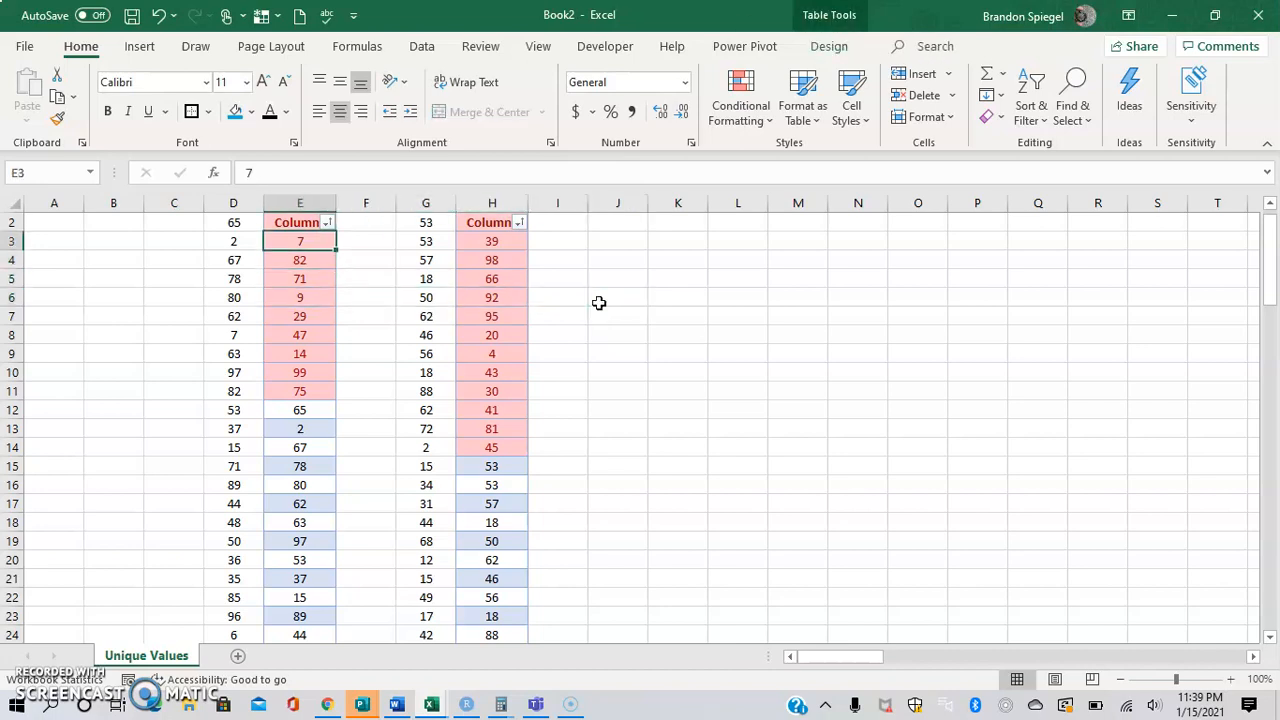
key("shift+Down")
key("shift+Down")
key("shift+Down")
key("shift+Down")
key("shift+Down")
key("shift+Down")
key("shift+Down")
key("shift+Down")
key("shift+Down")
key("shift+Right")
key("shift+Right")
key("shift+Right")
key("shift+Down")
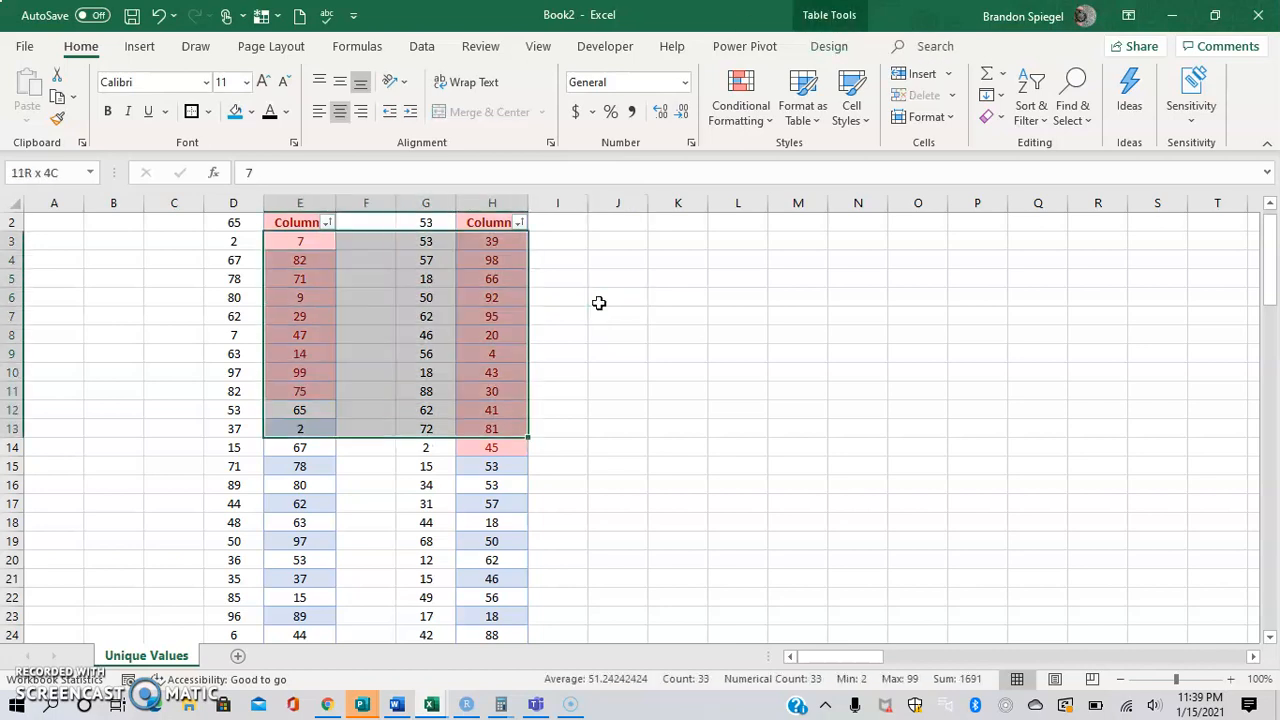